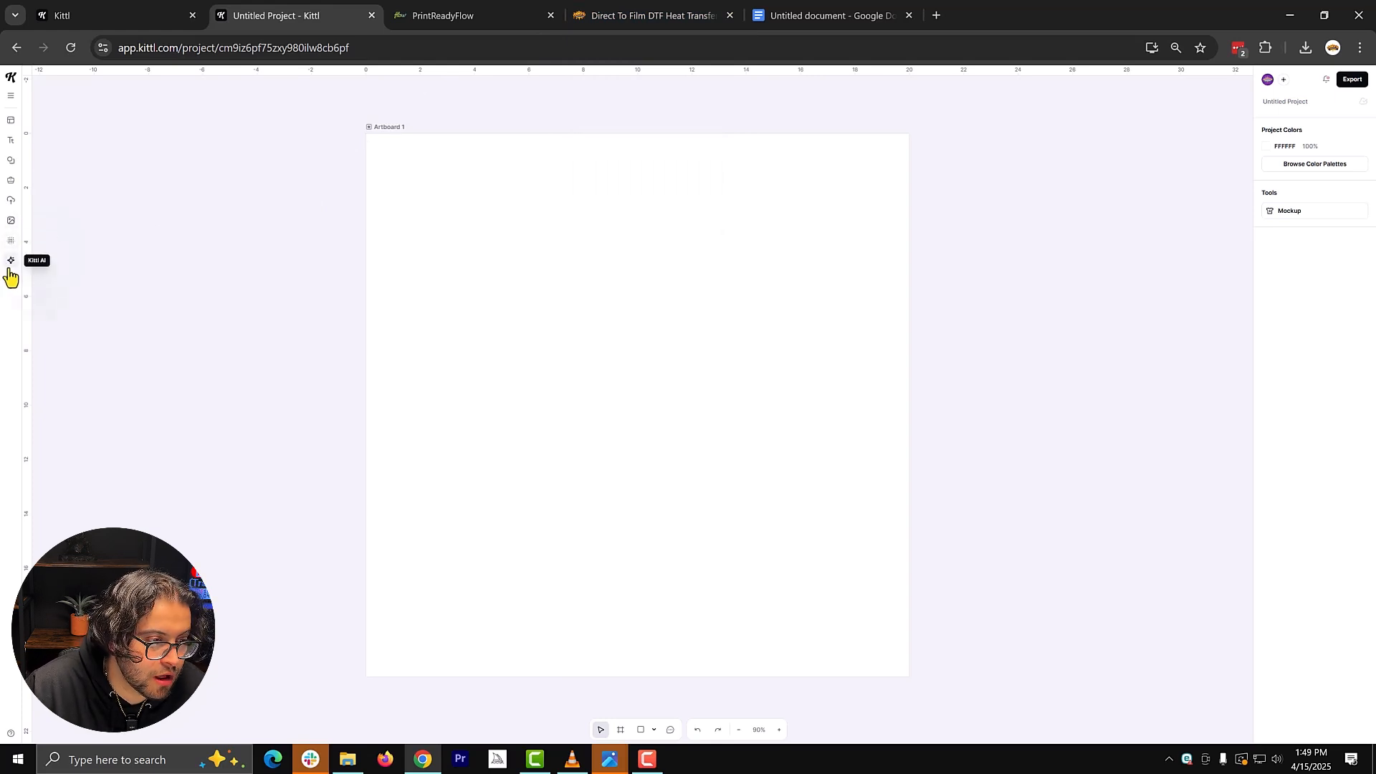
Generate an AI image with the DALL-E 3 model from the prompt "Realistic Colorful eagle"
click(10, 272)
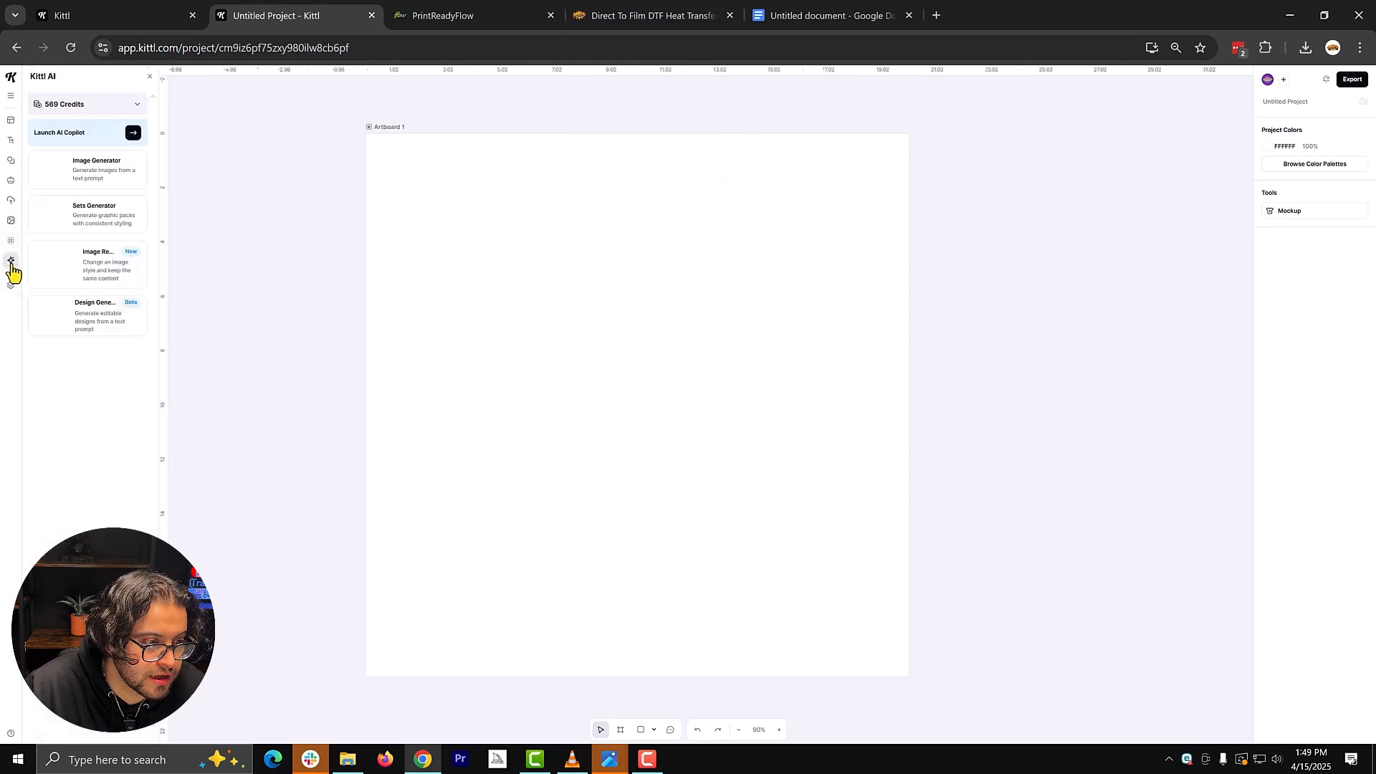
click(69, 188)
click(79, 144)
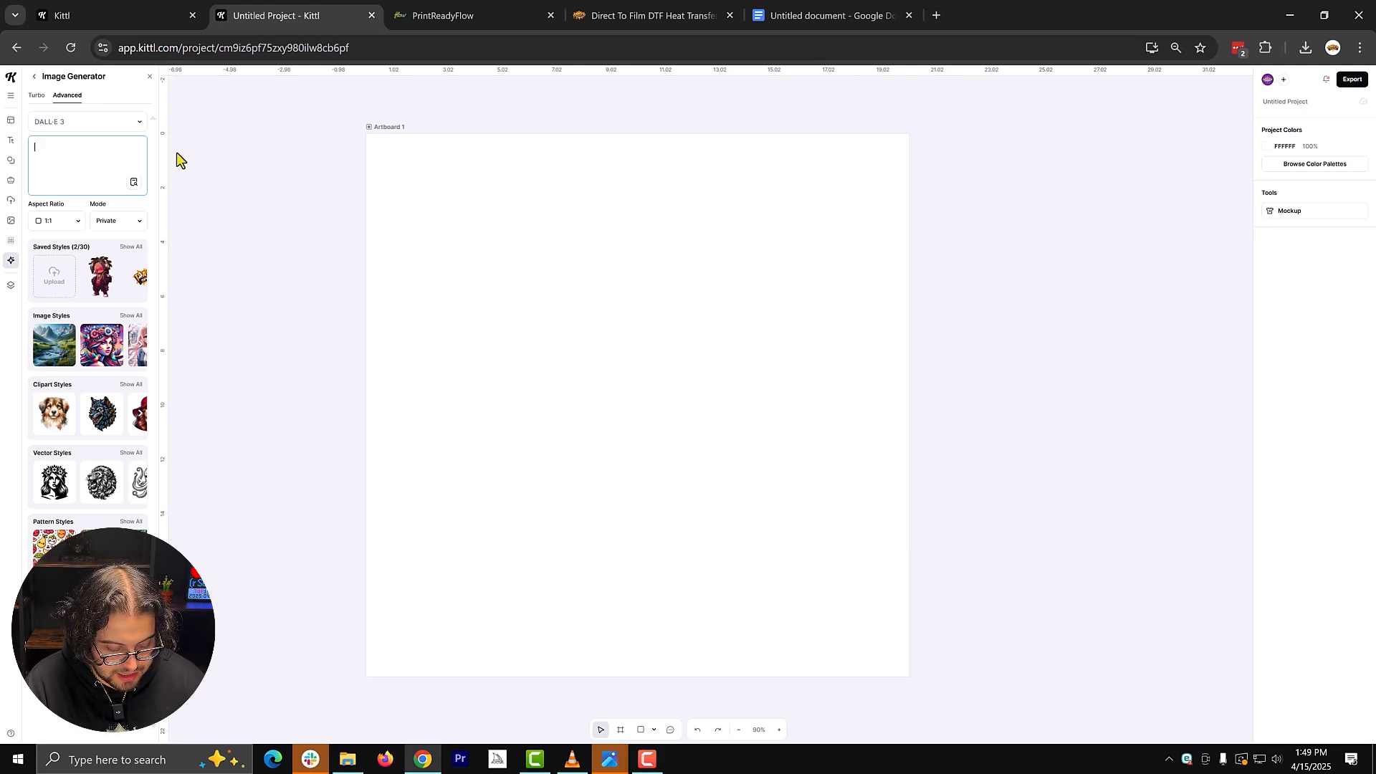
text(Realistic Colorful eagle)
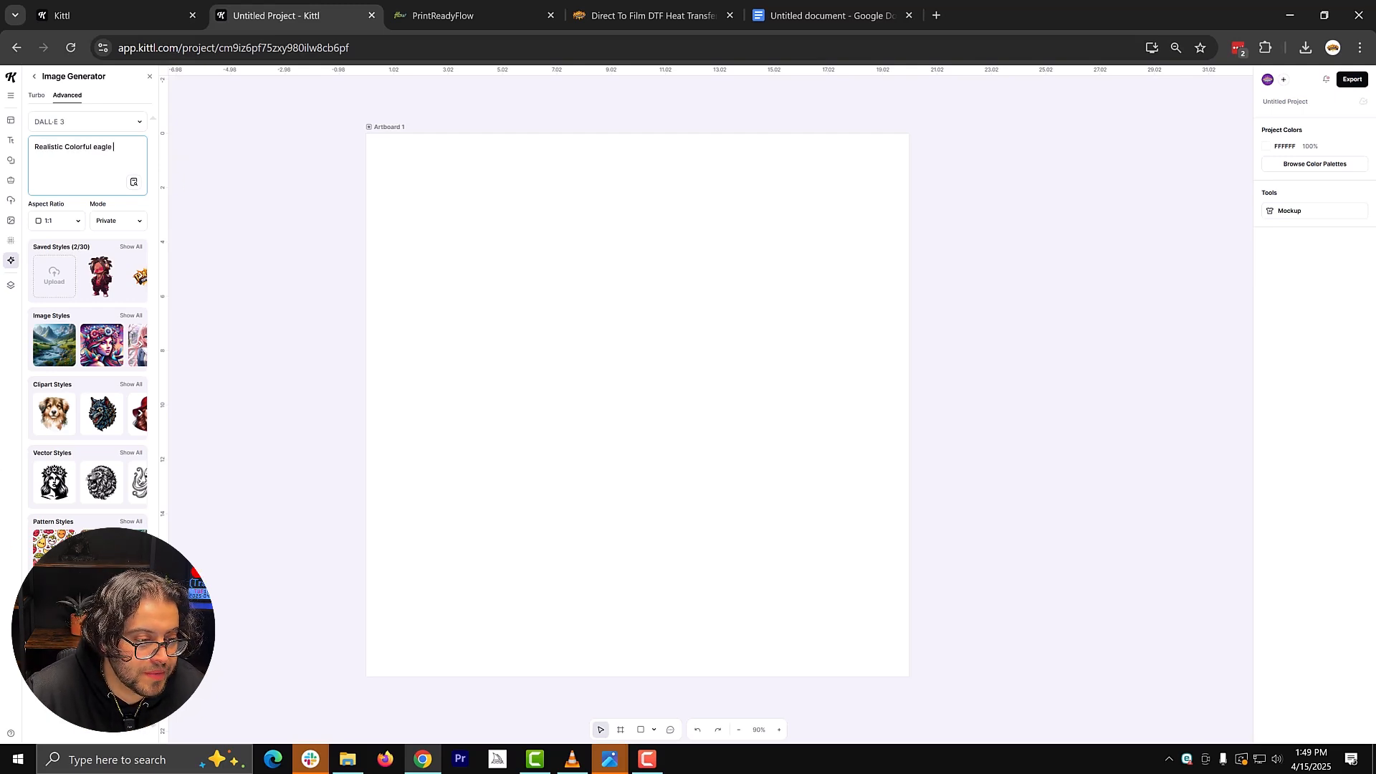
key(Return)
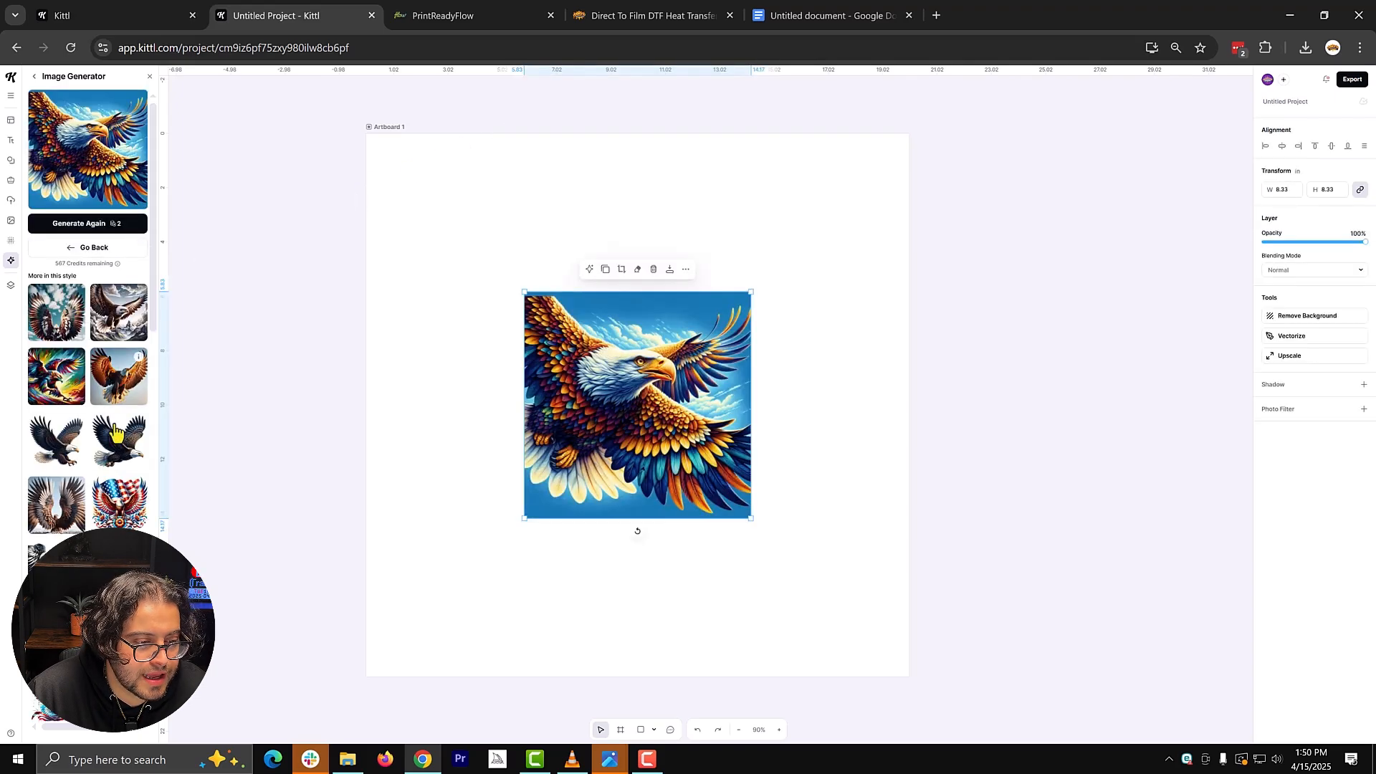
Add the eagle spreading its wings over a burning woodpile from the images in the same style to the artboard
scroll(117, 432, down, 5)
scroll(117, 432, down, 10)
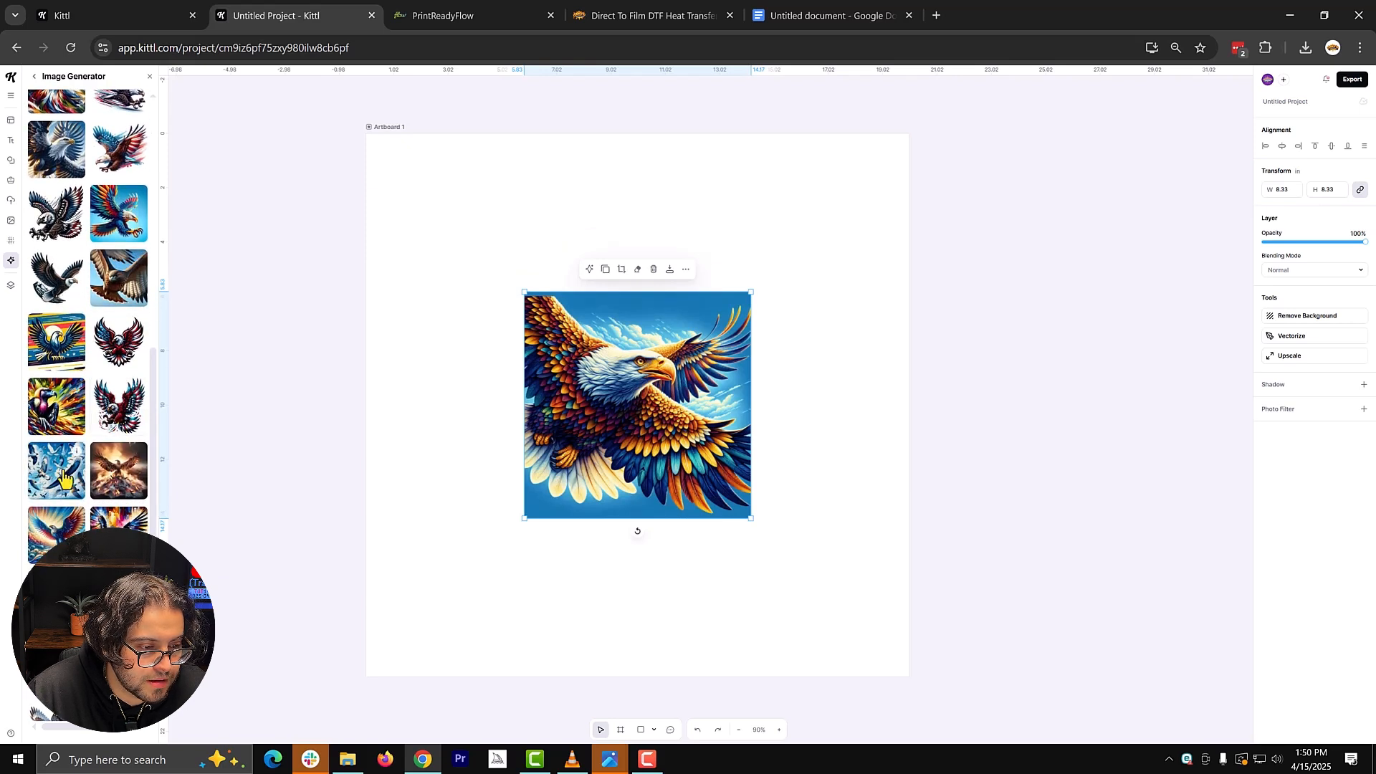
click(109, 473)
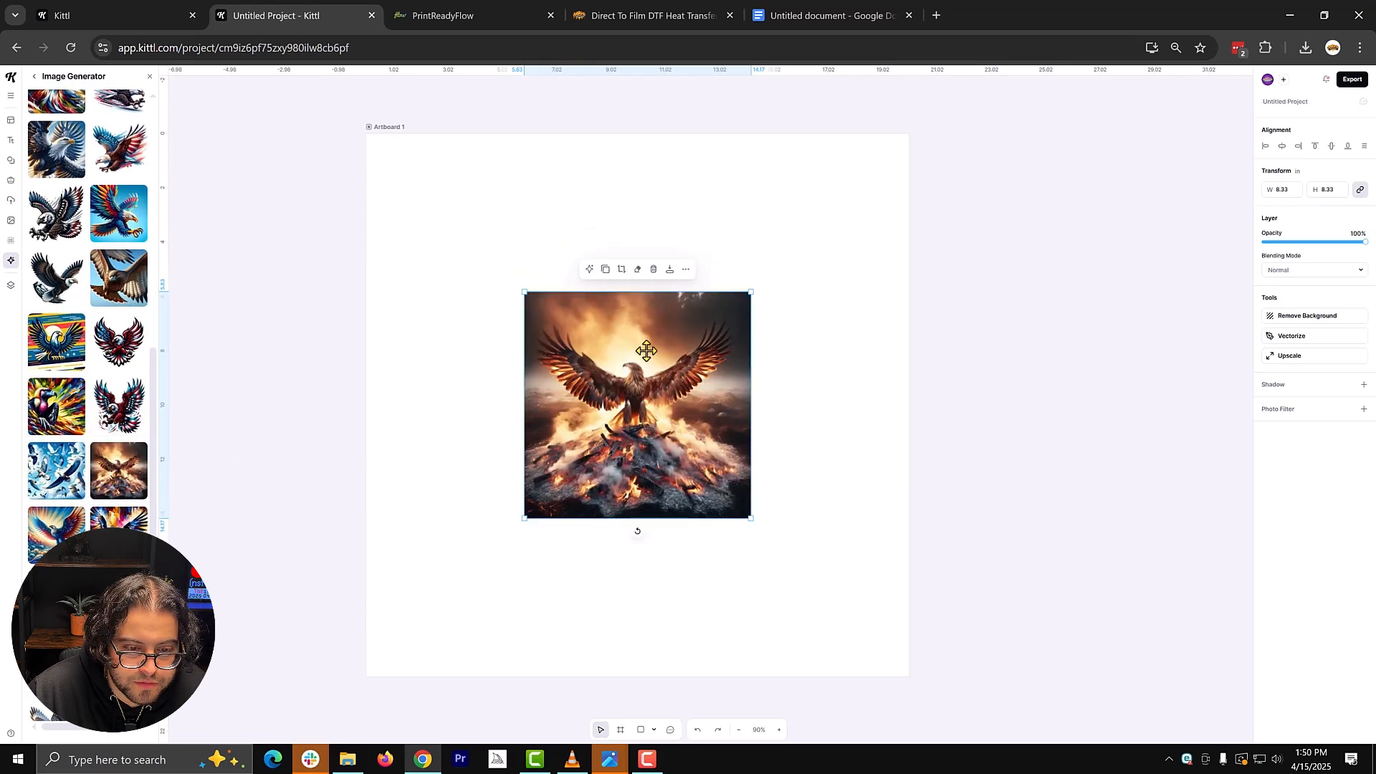
Delete the original blue-sky eagle image and enlarge the fire eagle image to 20 × 20 in, covering the whole artboard
drag(642, 351, 604, 512)
click(673, 367)
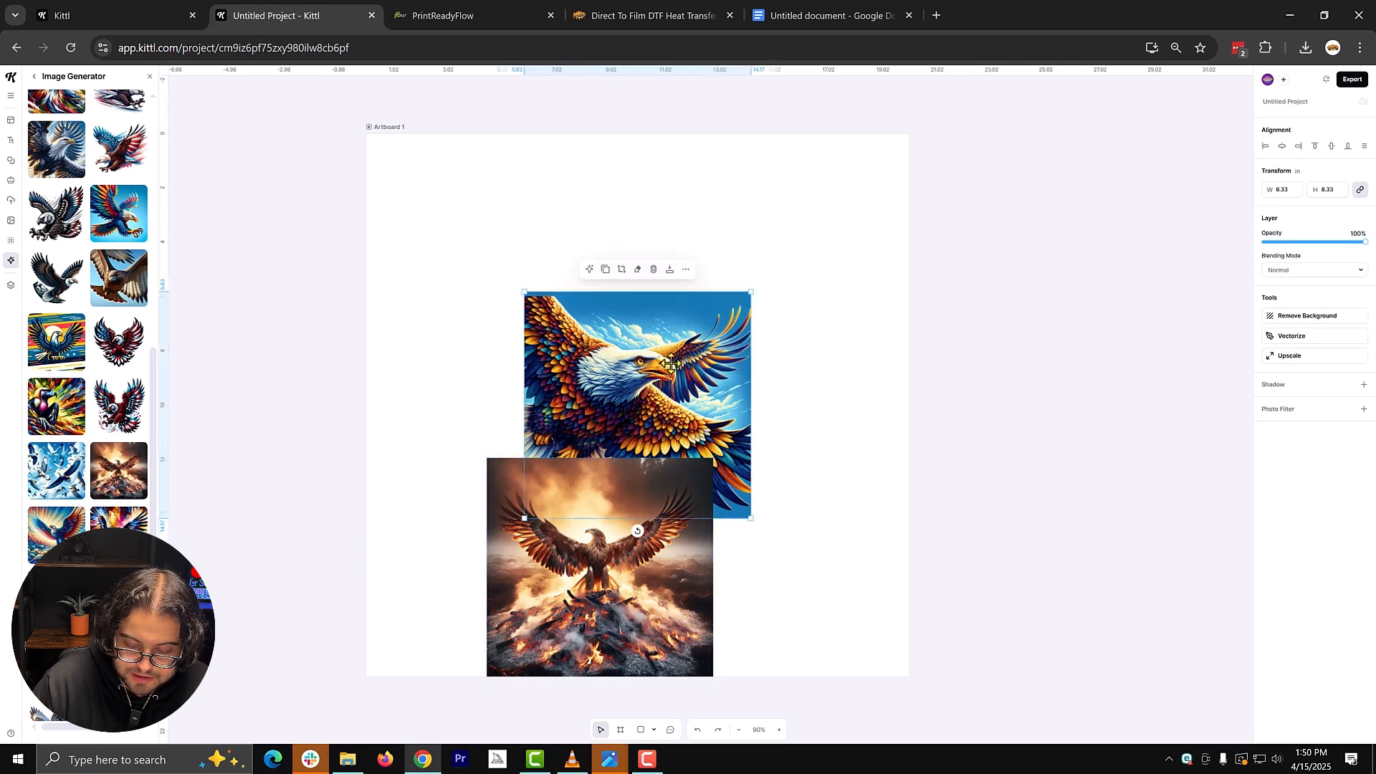
key(Delete)
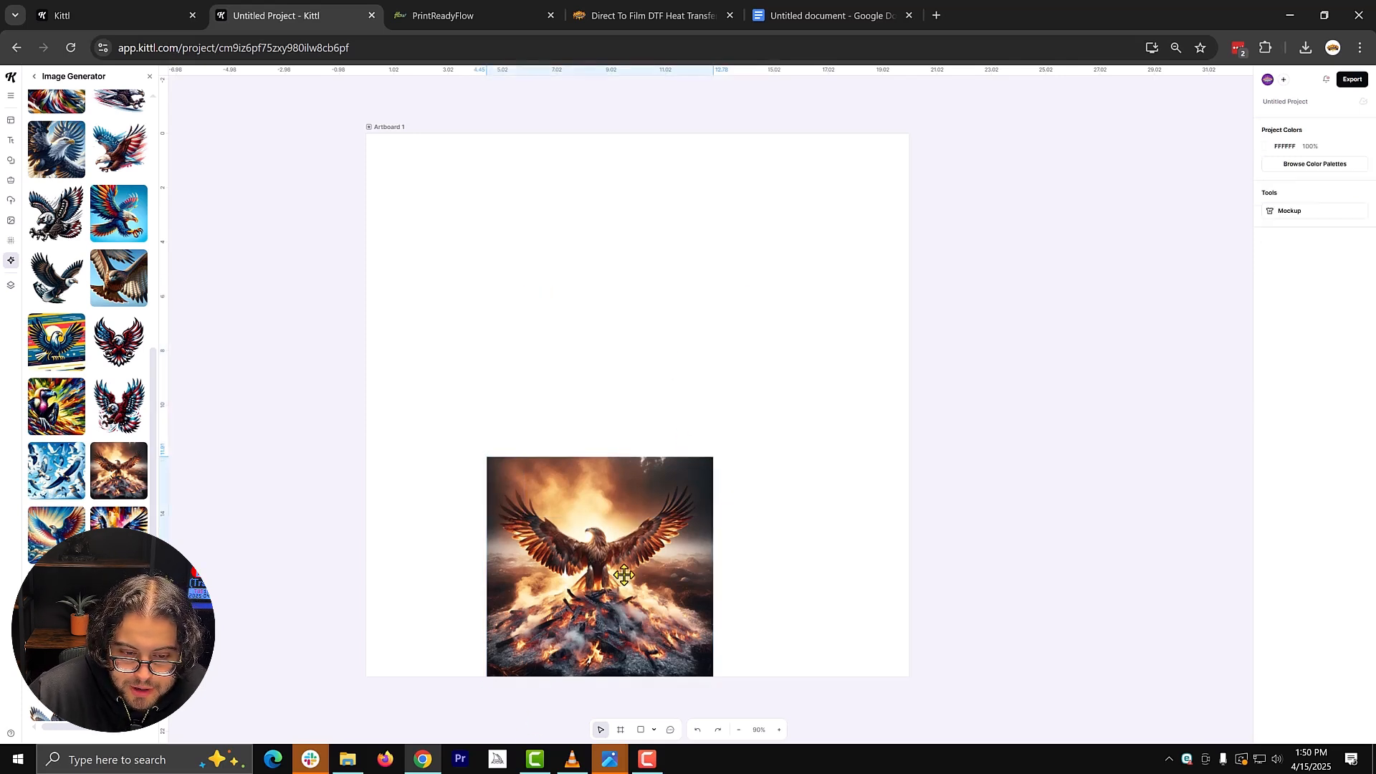
drag(584, 599, 486, 242)
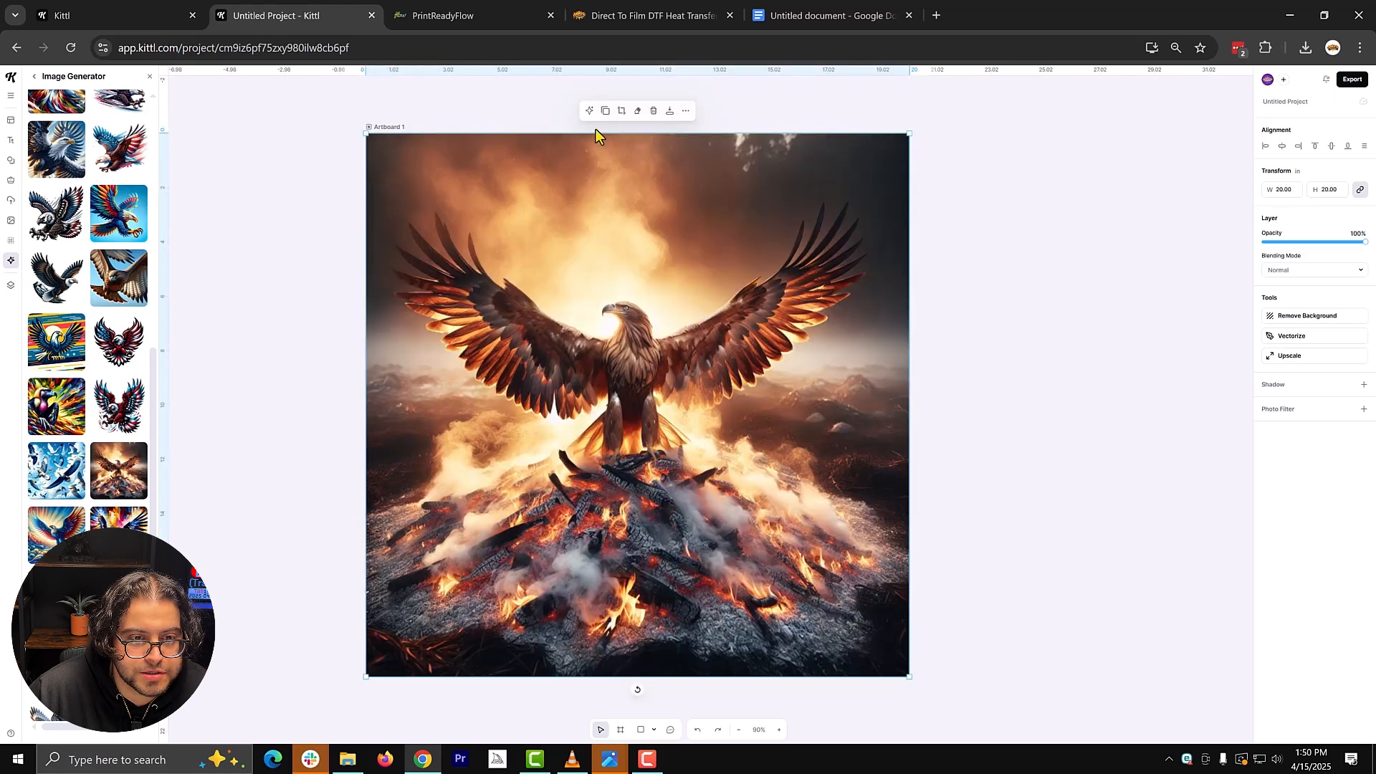
Duplicate the fire eagle image and remove the background from the copy
click(605, 114)
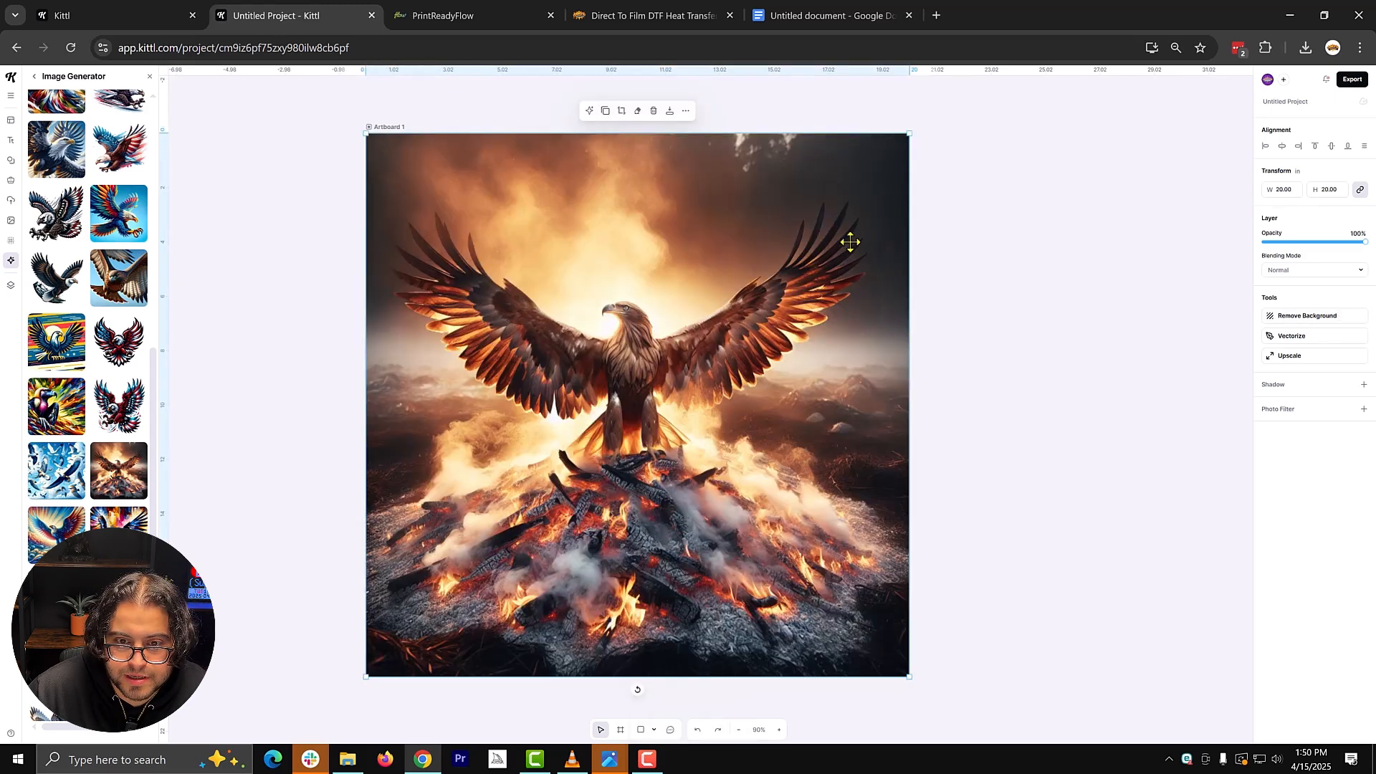
click(1307, 317)
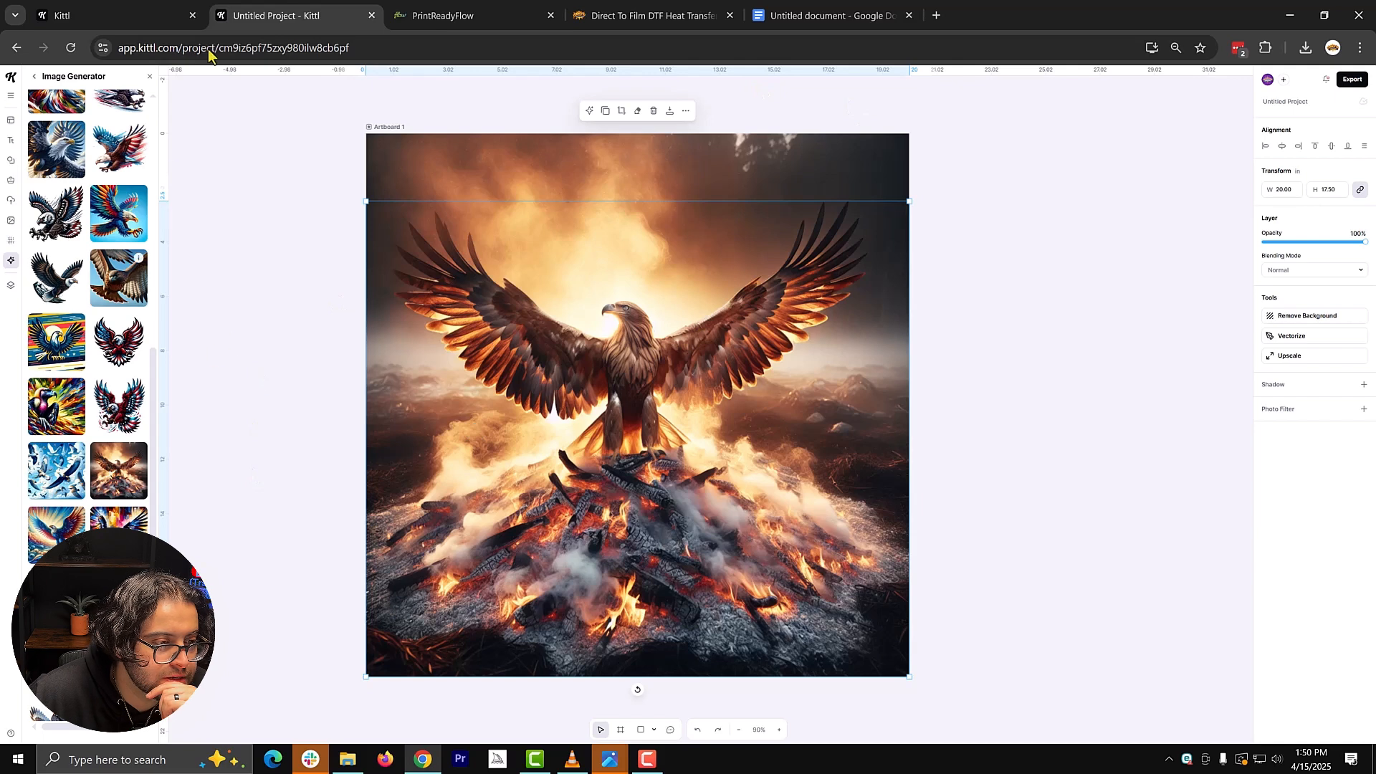
click(11, 140)
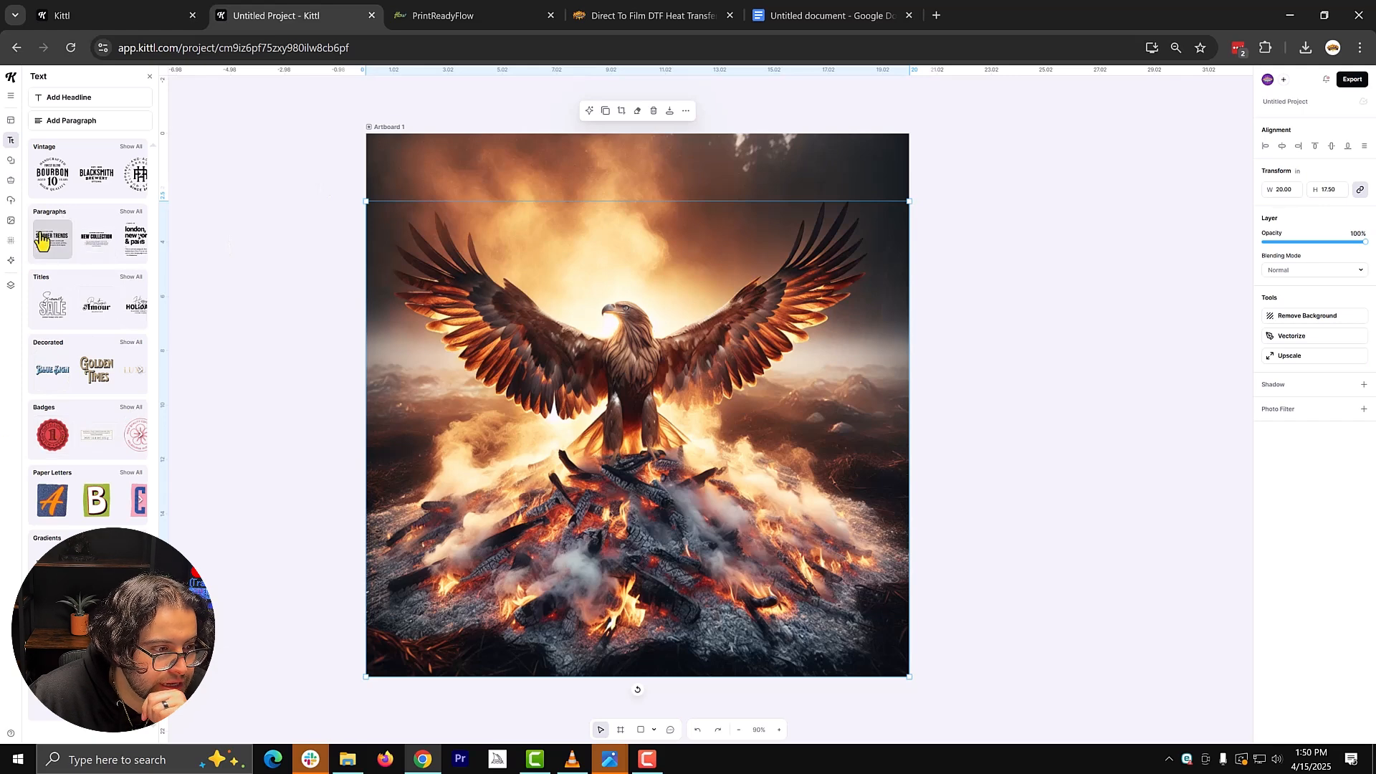
click(128, 277)
click(59, 192)
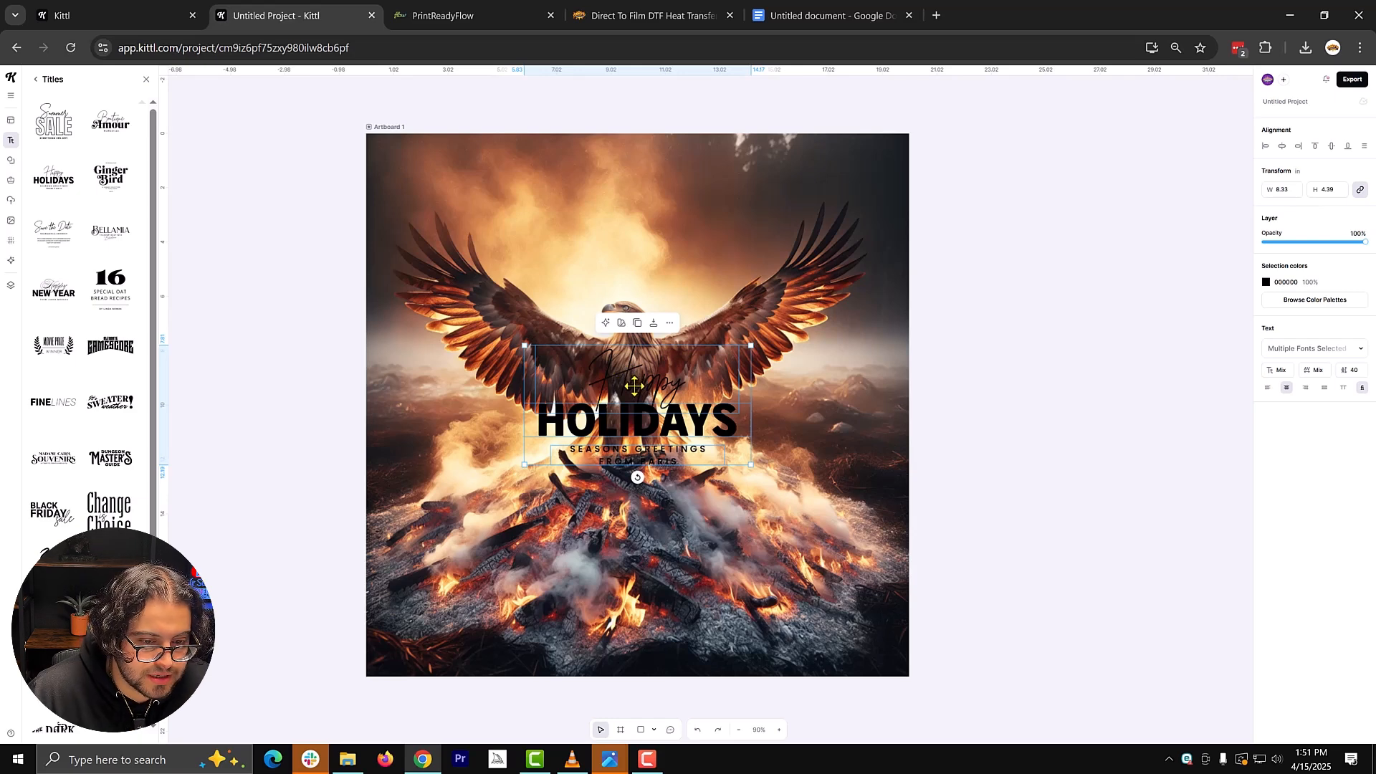
key(Escape)
click(634, 387)
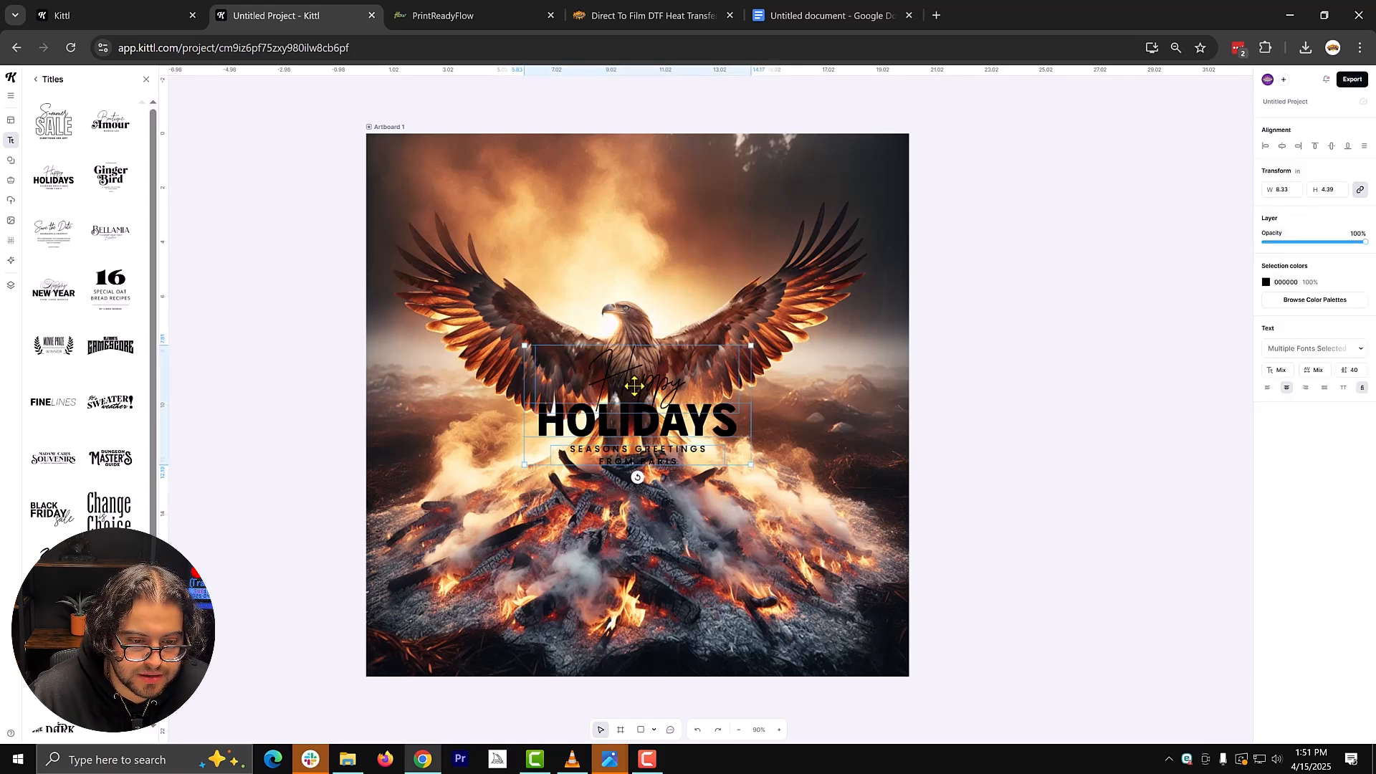
key(Delete)
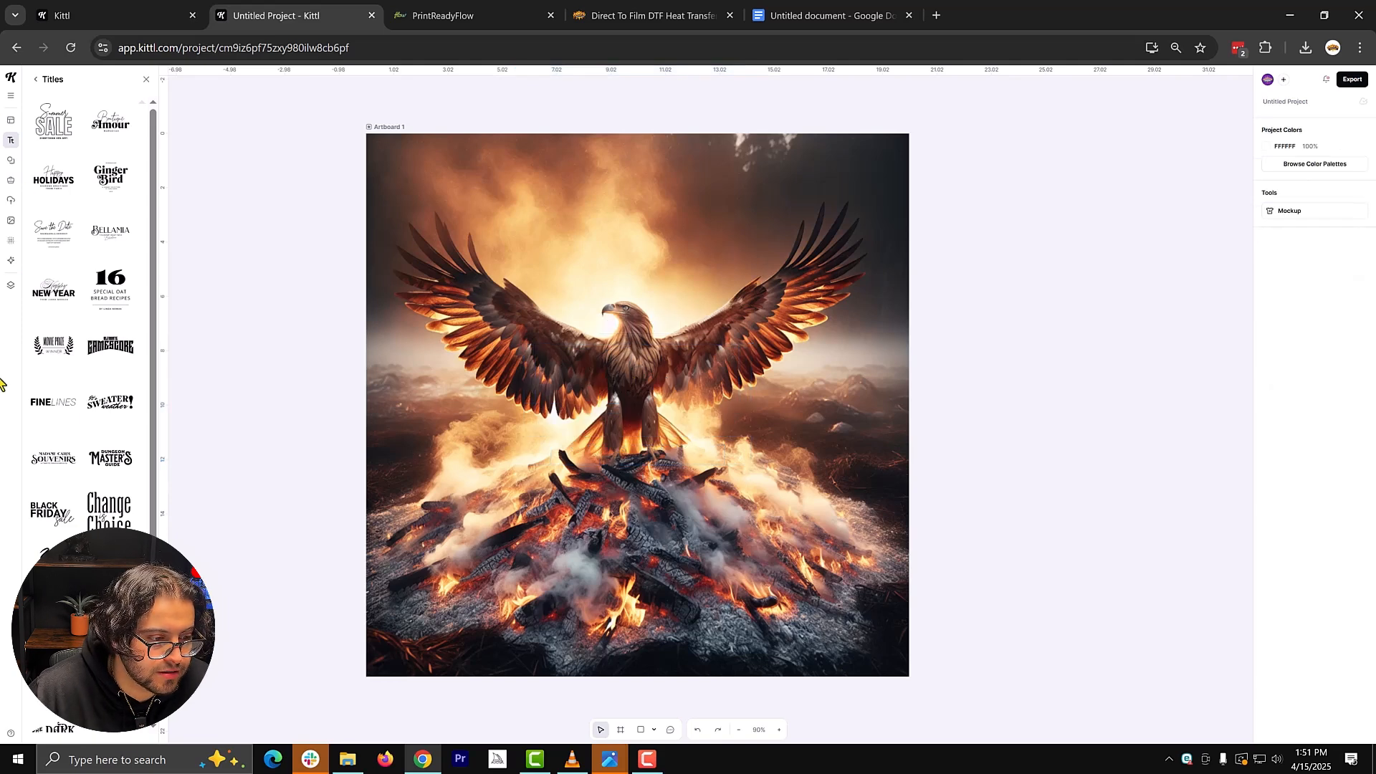
Insert the "FINELINES" title, reduce it to the bold word "FLY" and enlarge that text box to 23.50 × 7.80 in
click(53, 402)
double_click(601, 407)
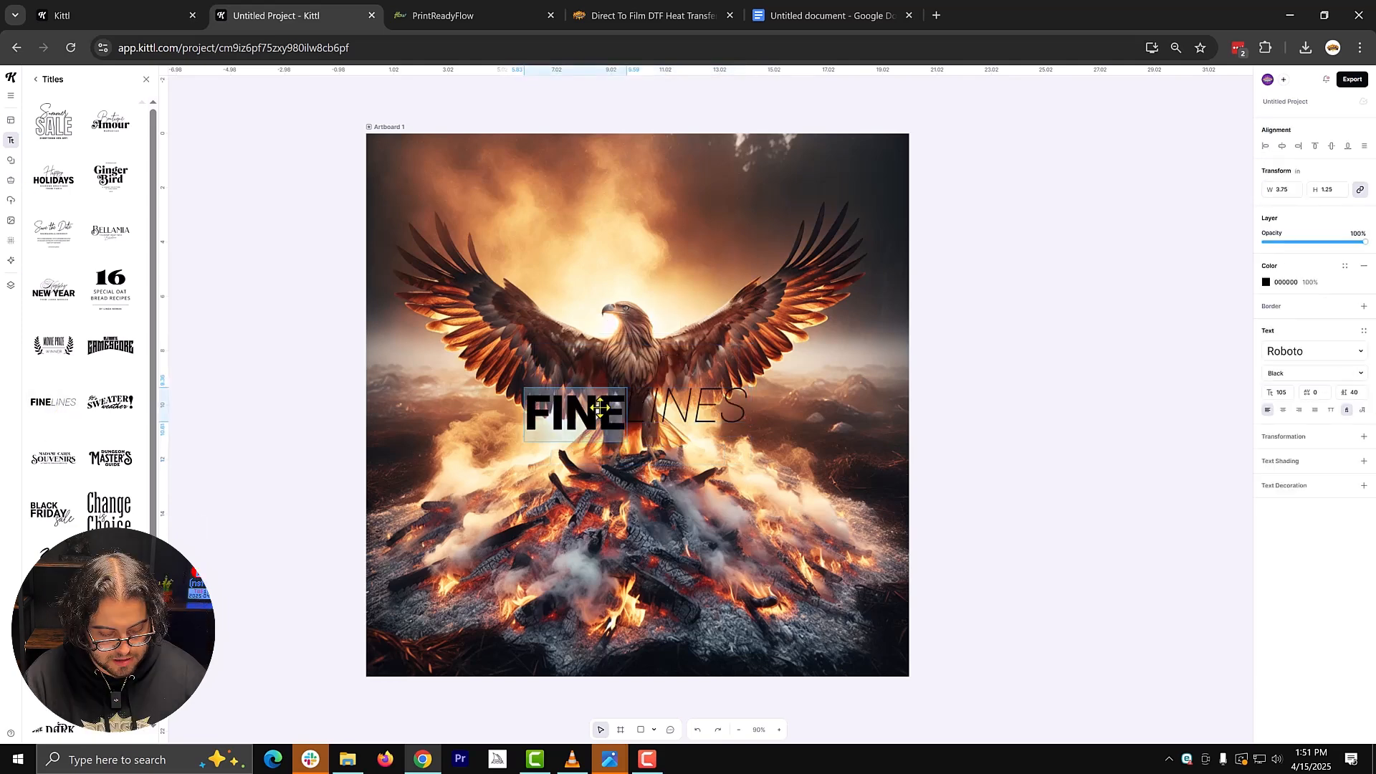
text(FLY)
key(Escape)
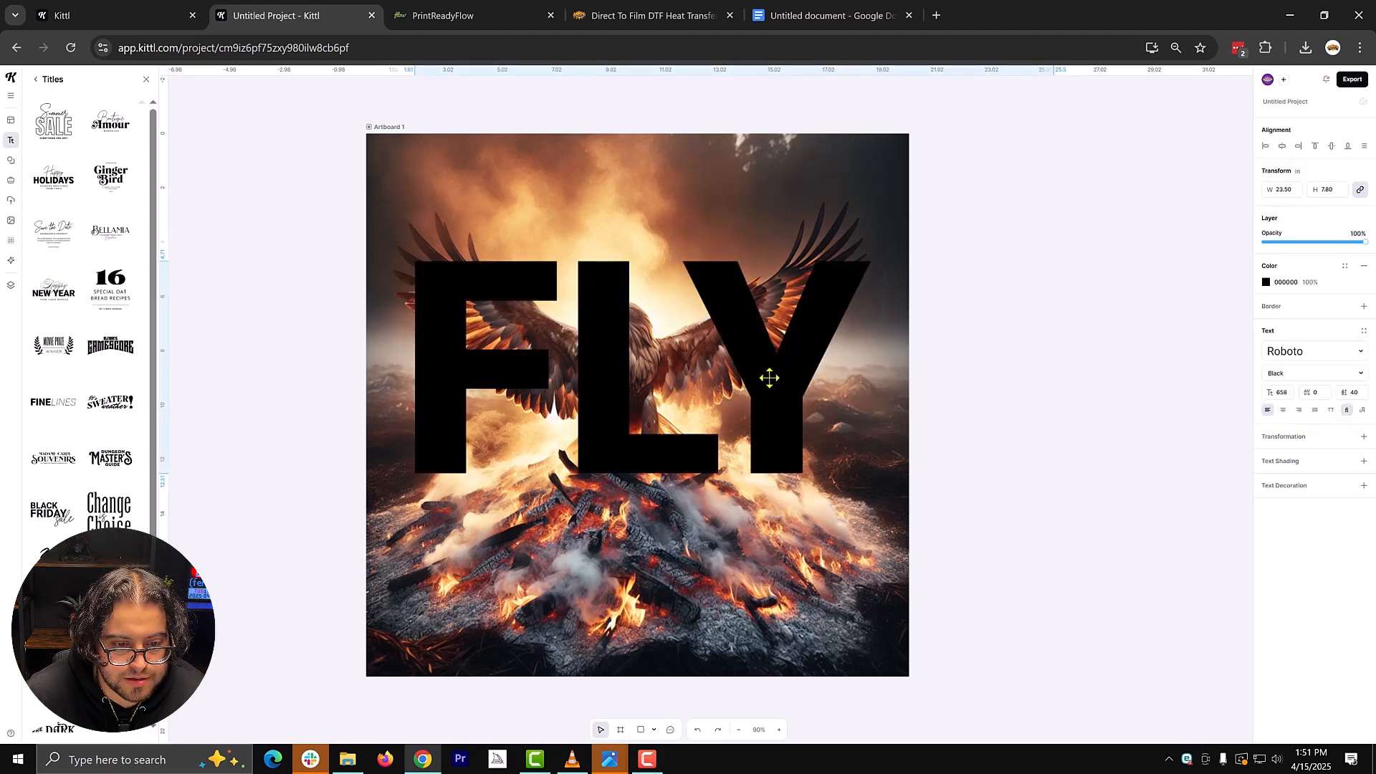
Add a basic square shape to the artboard and fill it with red FF0000
click(11, 162)
click(53, 250)
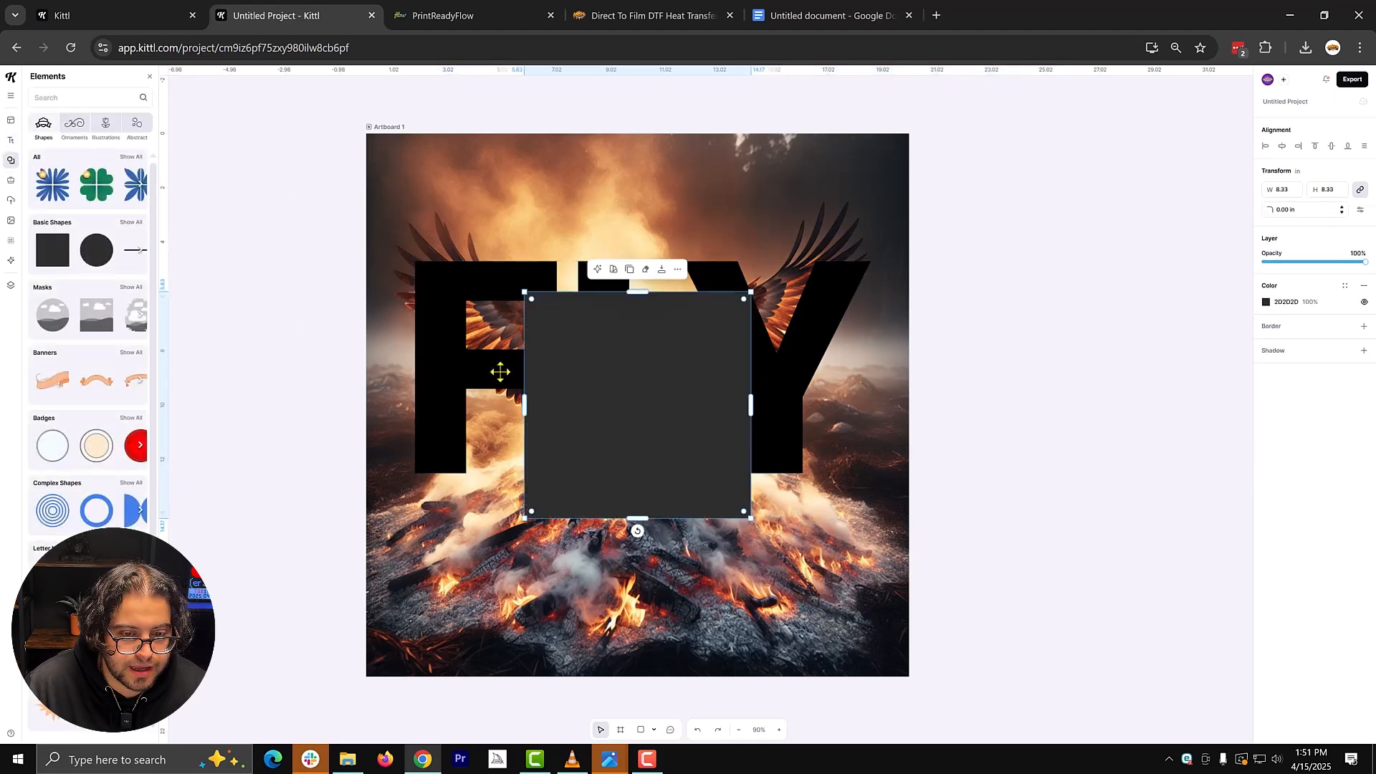
click(1265, 304)
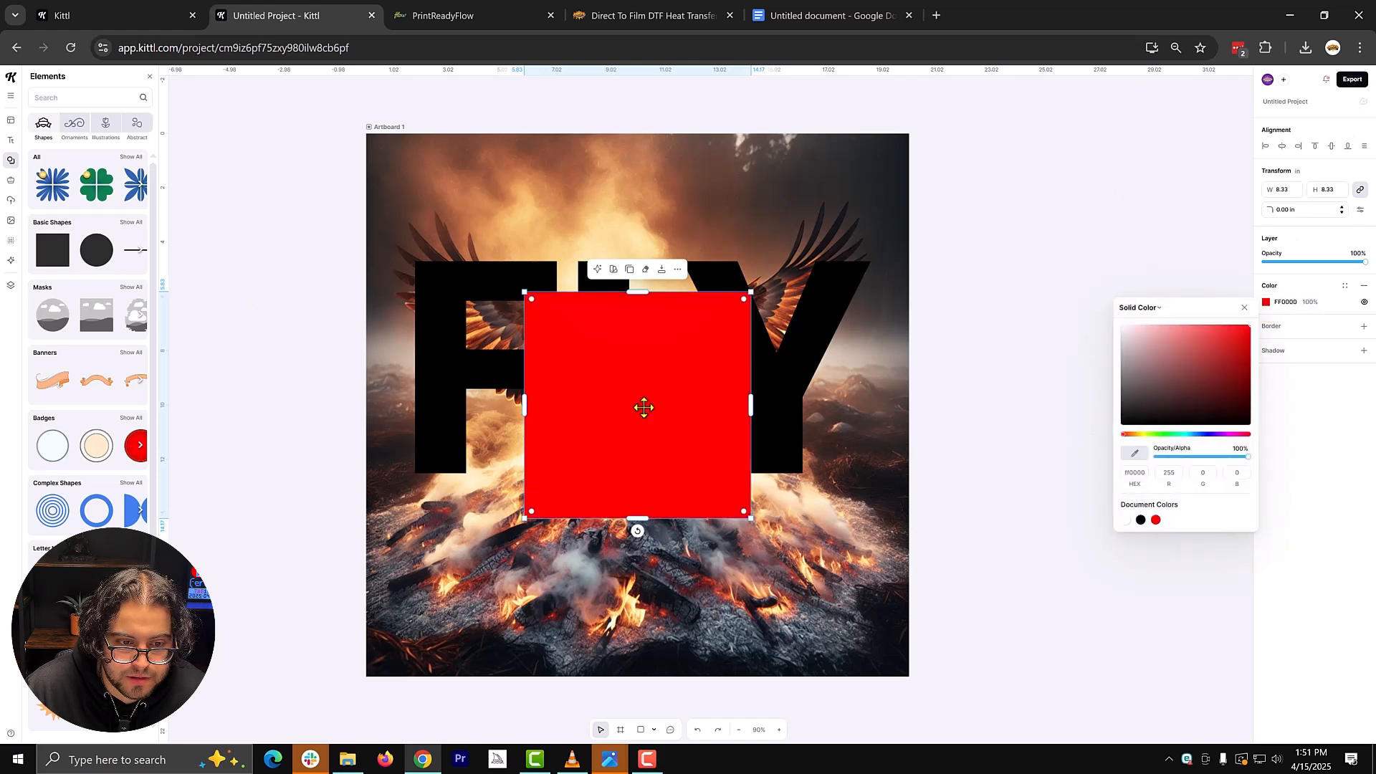
Enlarge the red square to 20 × 20 in to cover the artboard and move it backward behind the FLY text
drag(645, 408, 488, 246)
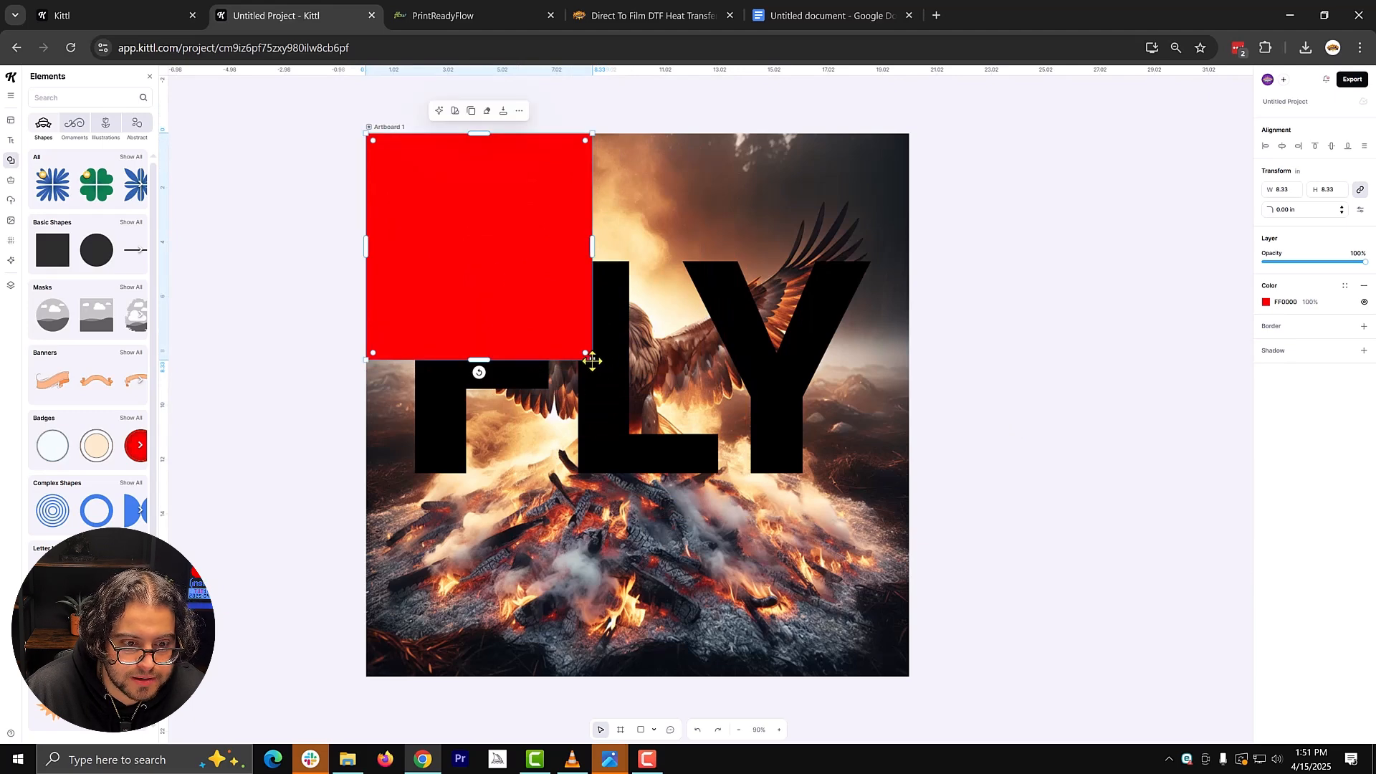
drag(592, 360, 990, 603)
click(677, 111)
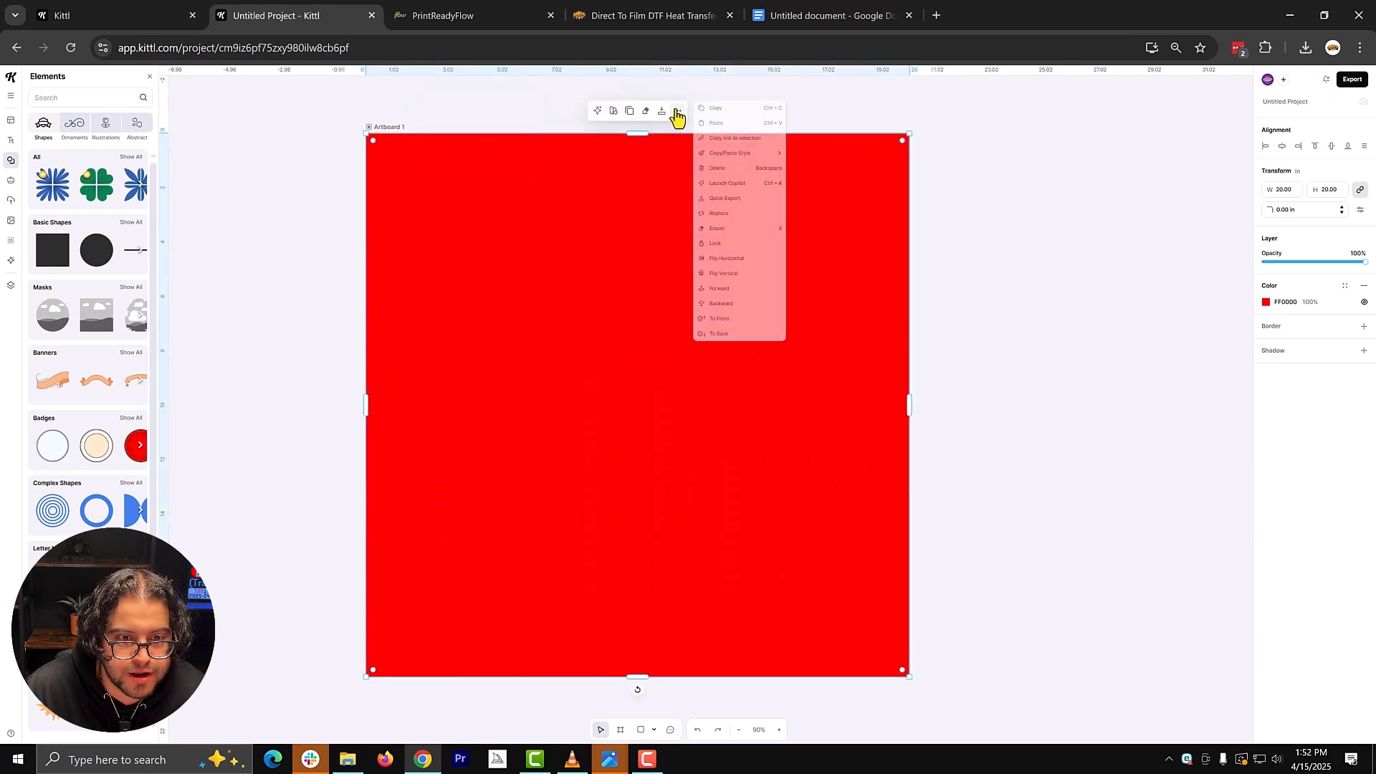
click(730, 304)
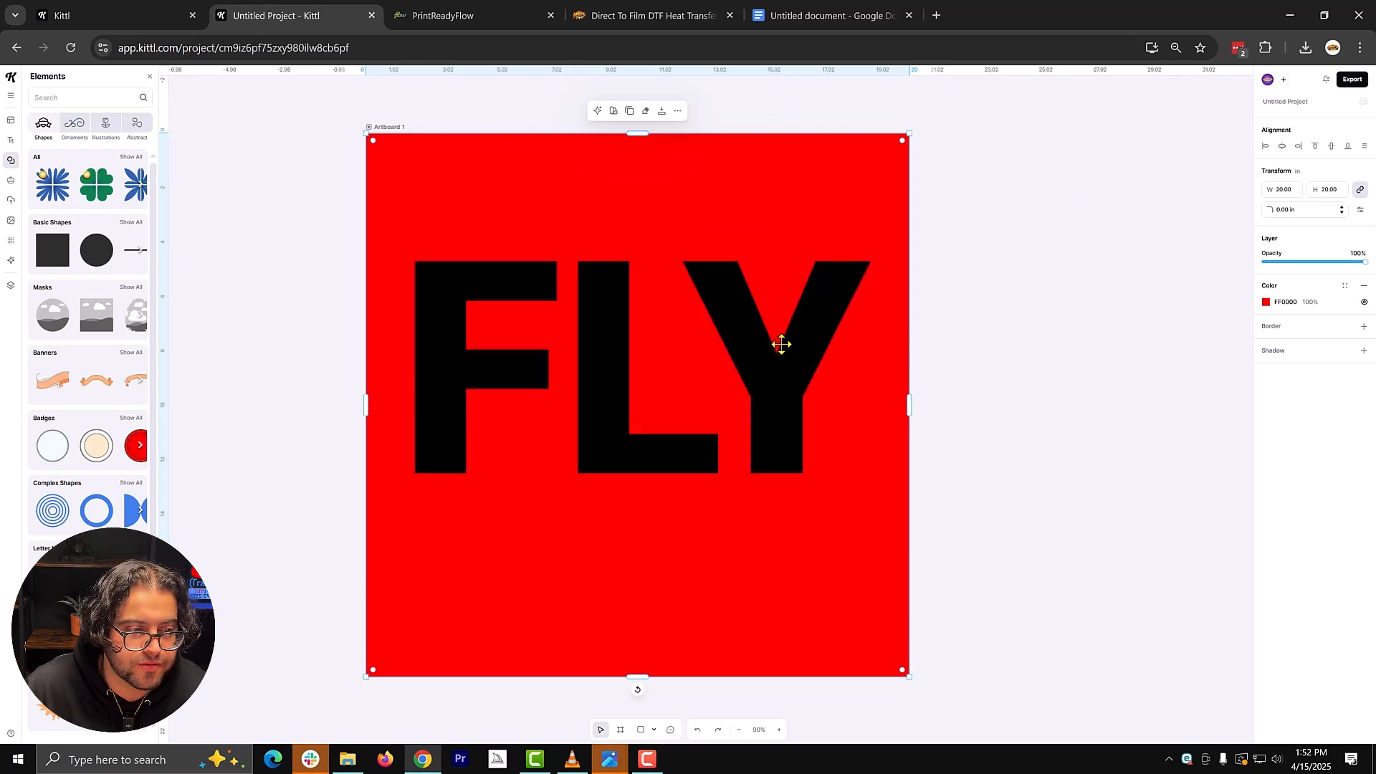
Add a white FFFFFF border to the FLY text and raise the border weight to about 25
click(741, 360)
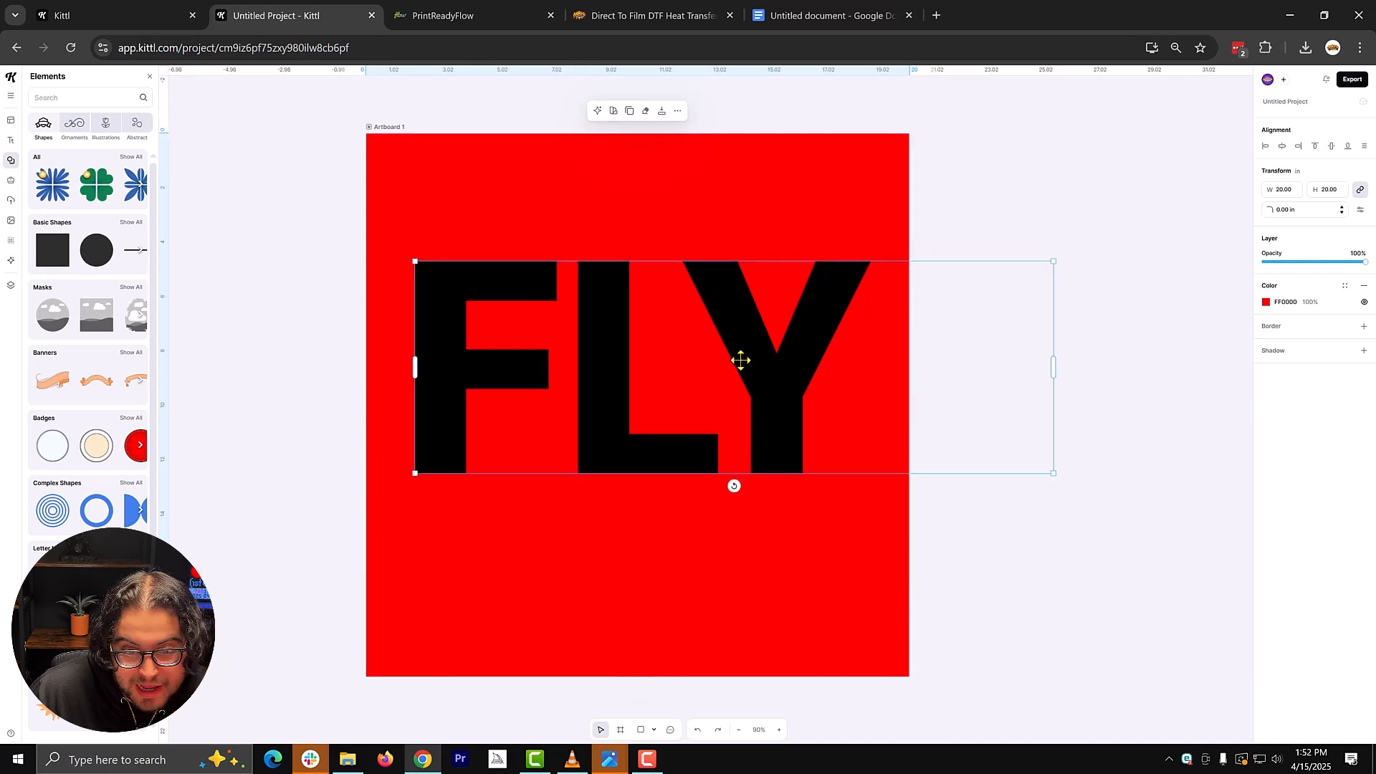
click(1362, 309)
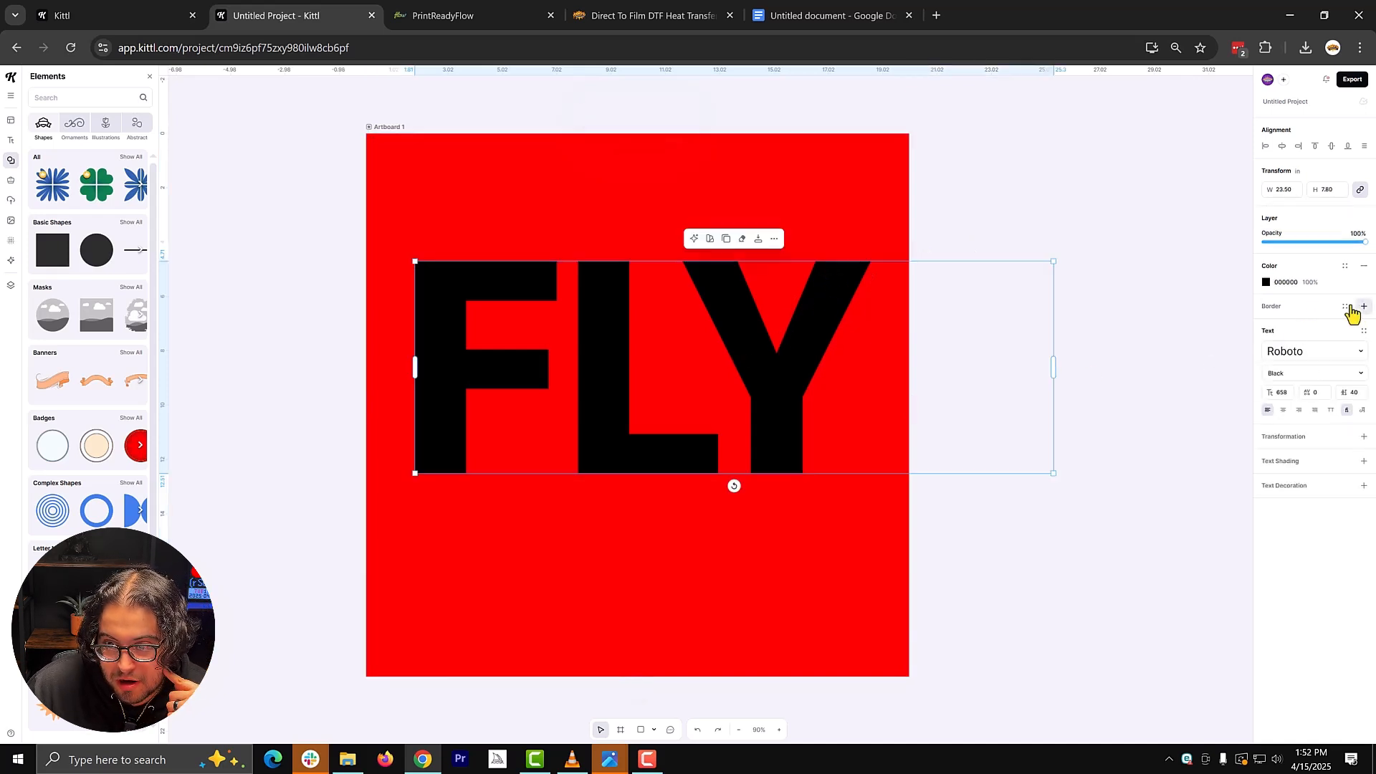
click(1260, 326)
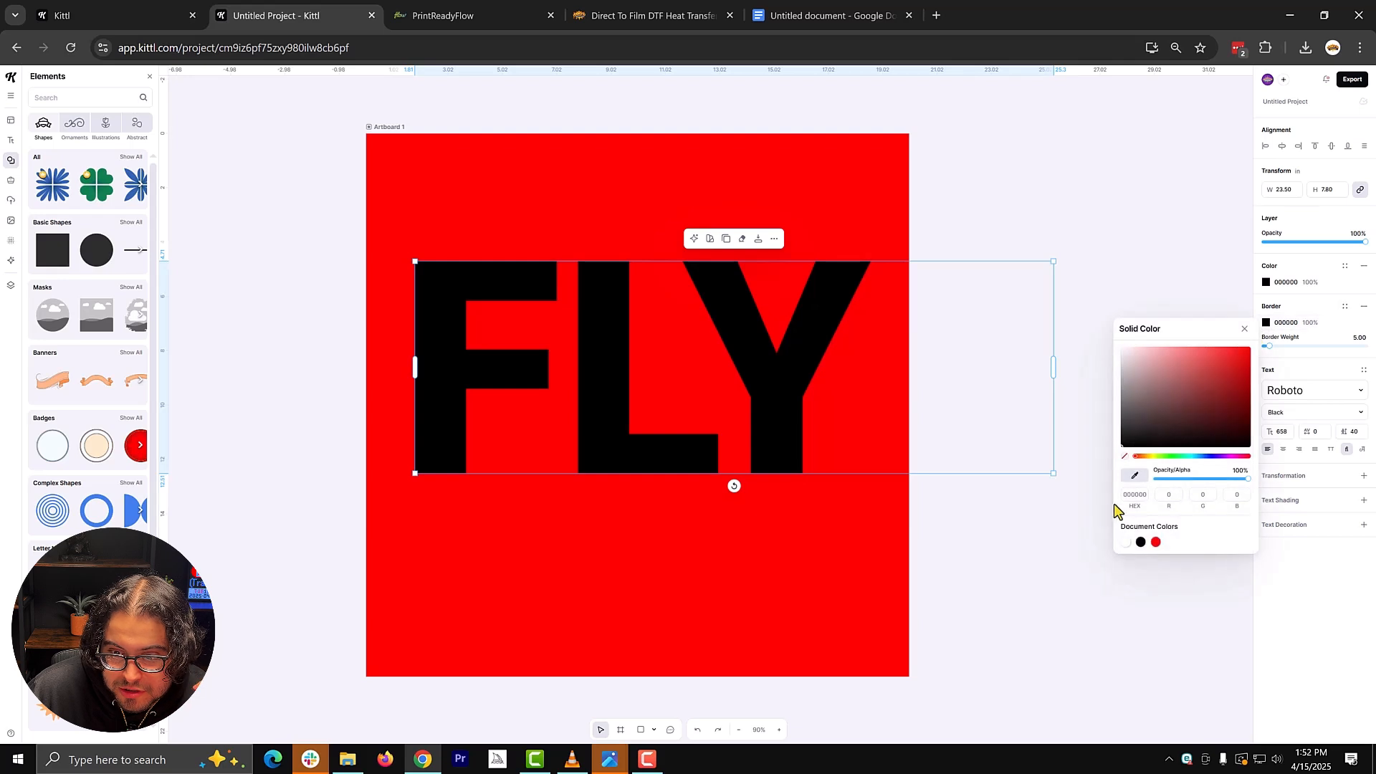
click(1126, 542)
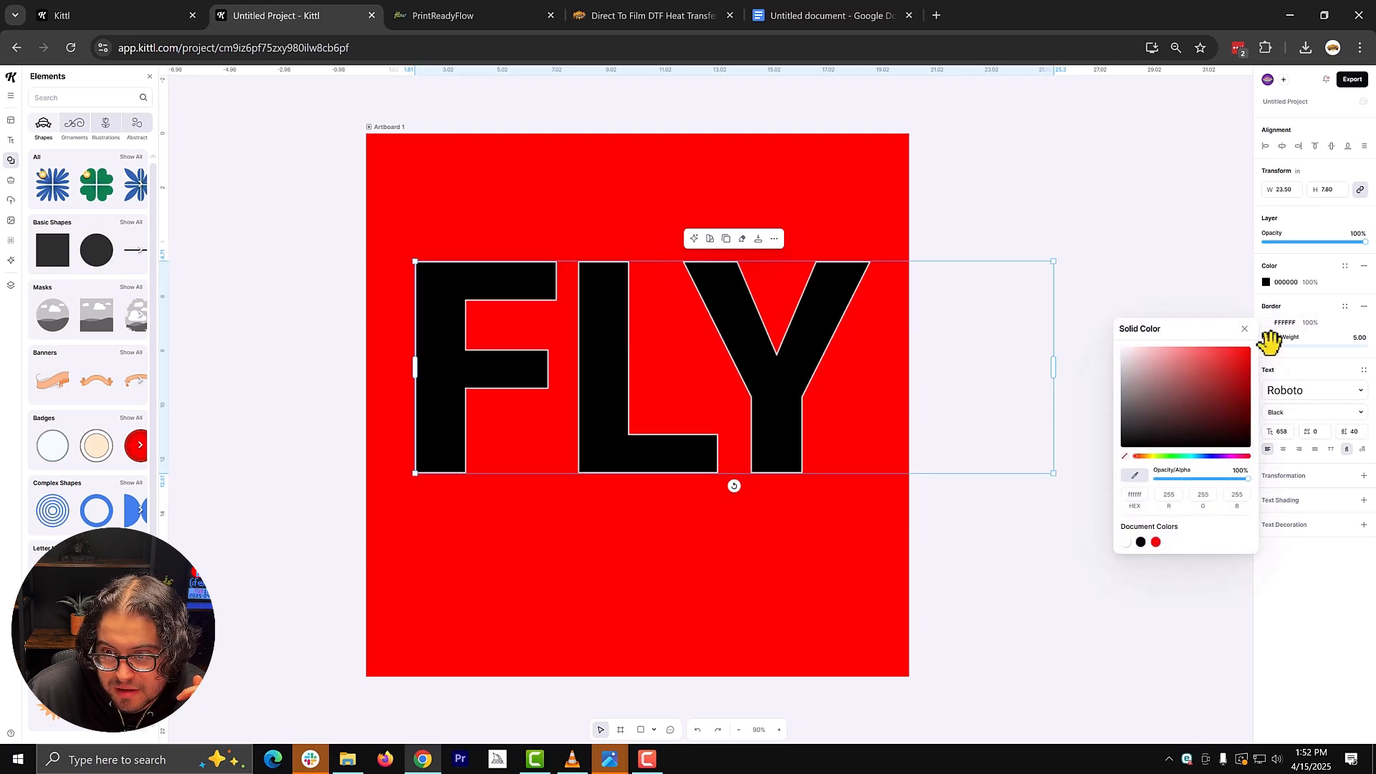
drag(1269, 346, 1290, 347)
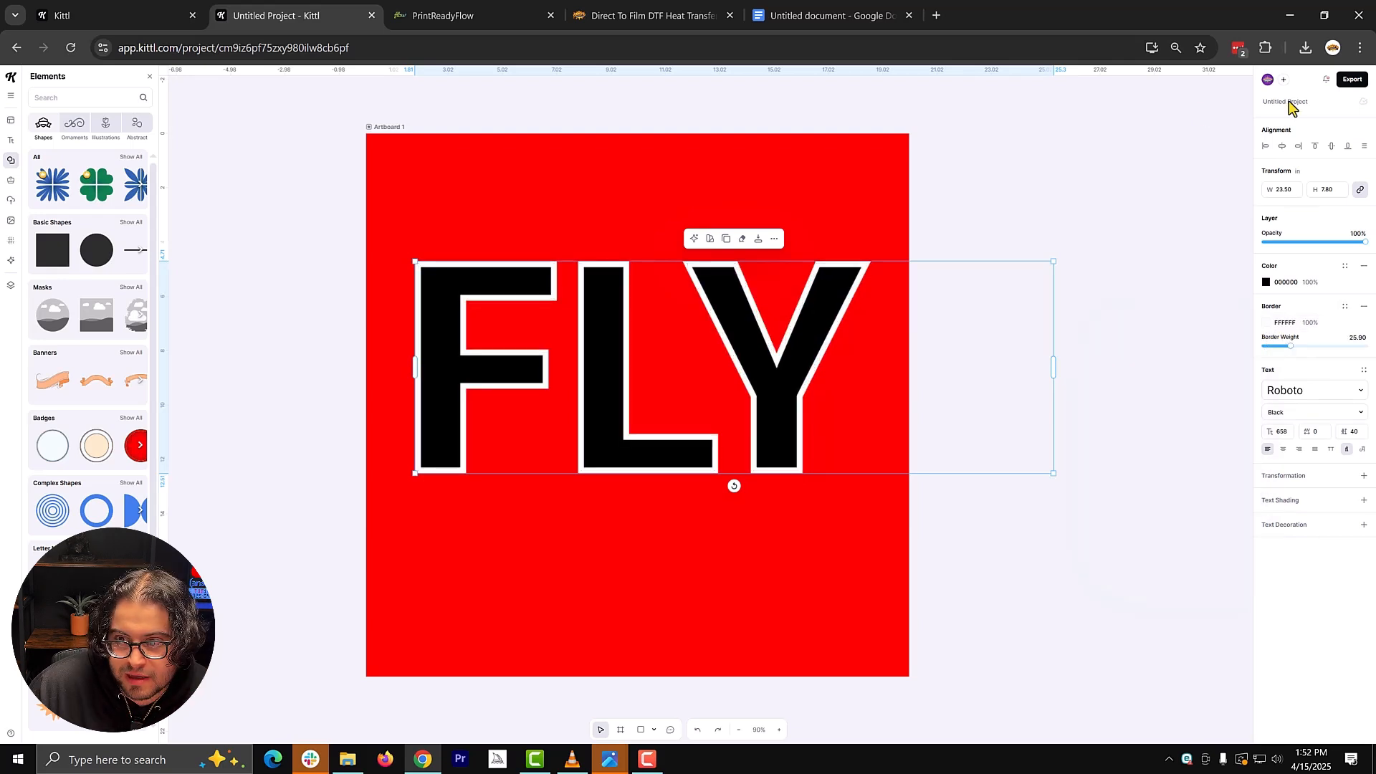
Export Artboard 1 as a 300 dpi PNG at 20 × 20 in and save it as Untitled Project (28).png
click(1359, 79)
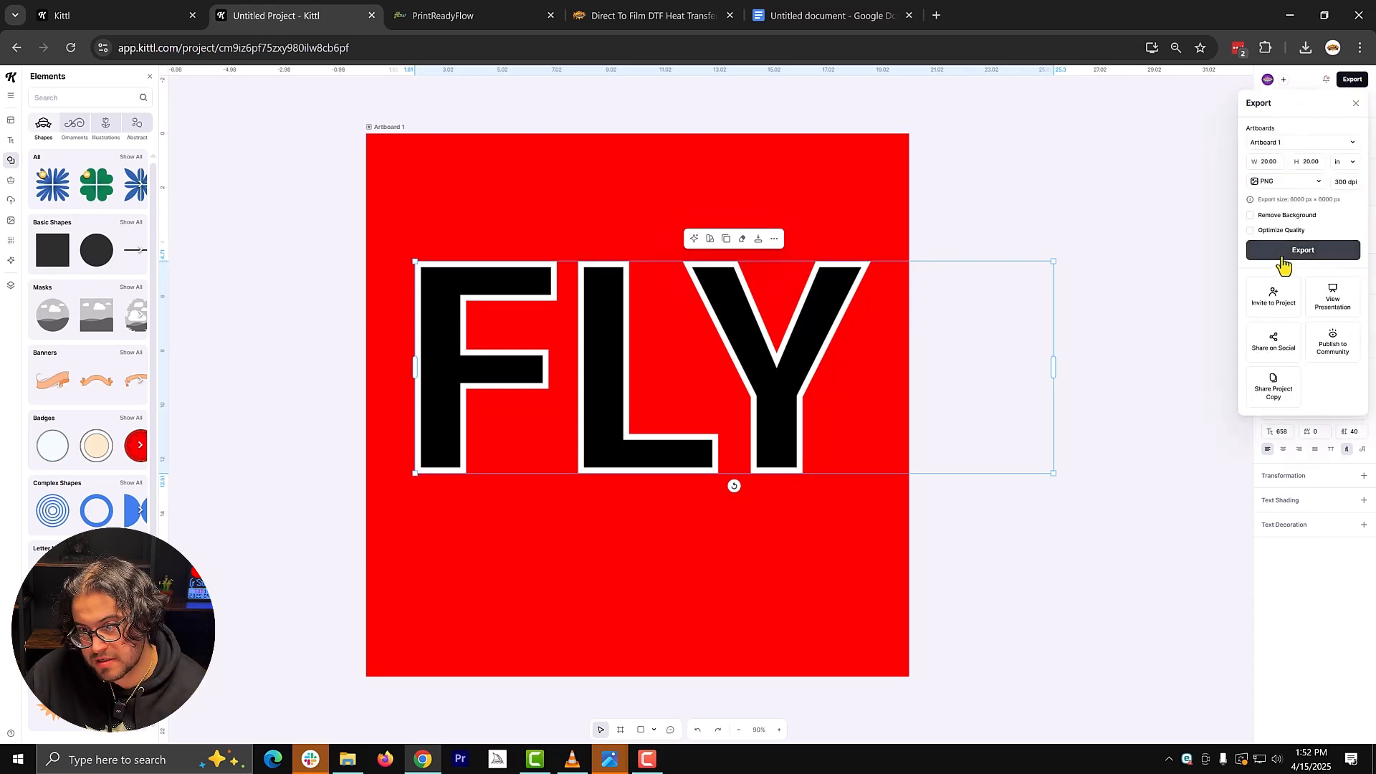
click(1282, 260)
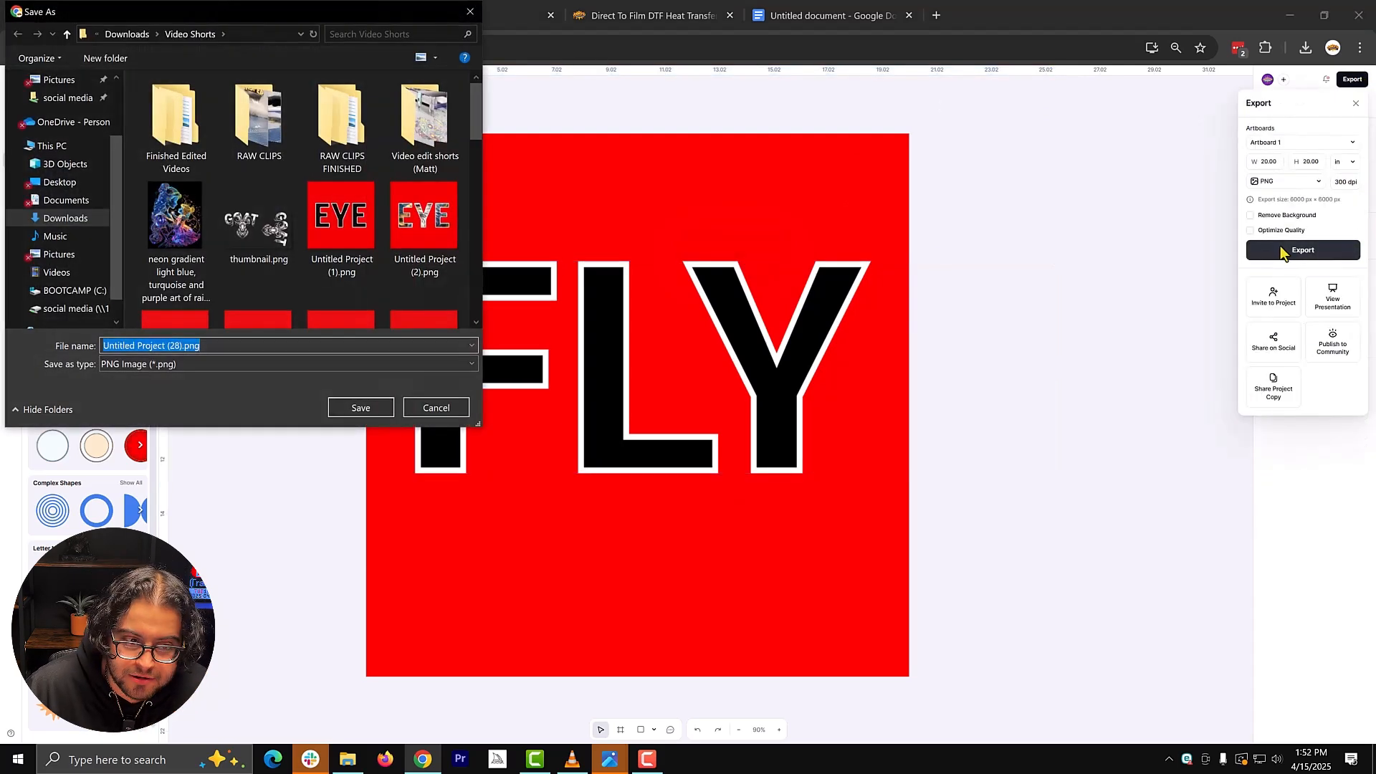
click(360, 407)
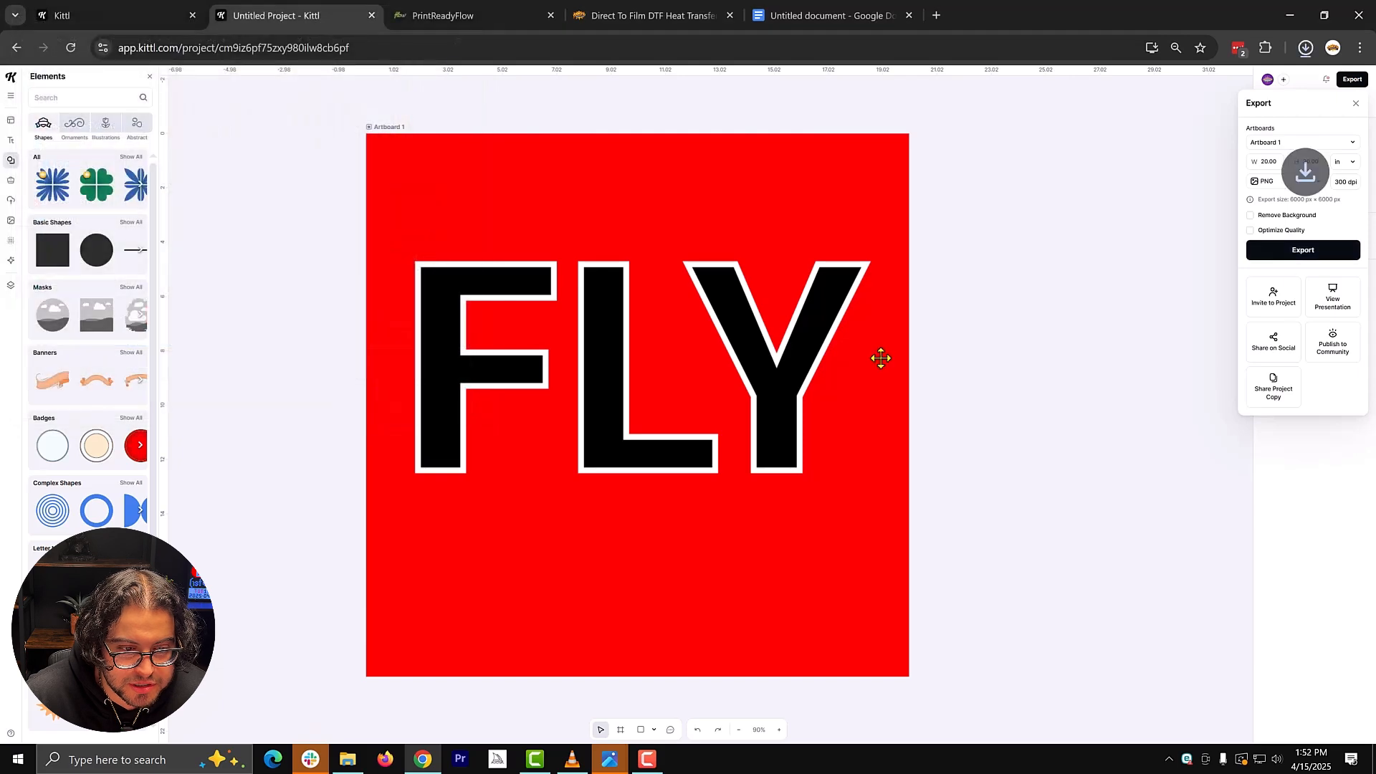
Place the uploaded red FLY image at the artboard's upper-left corner, nudge it down slightly and enlarge it to 20 × 20 in
click(11, 200)
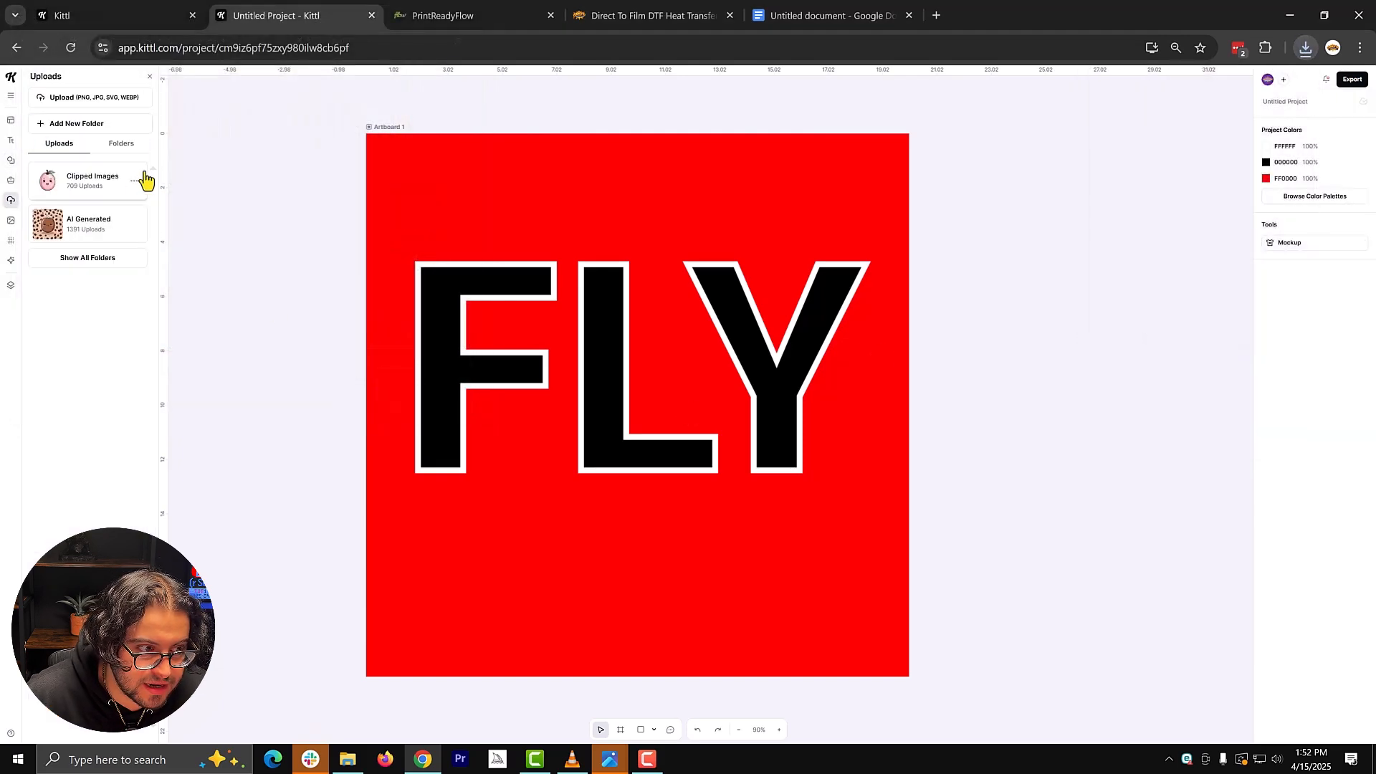
click(56, 300)
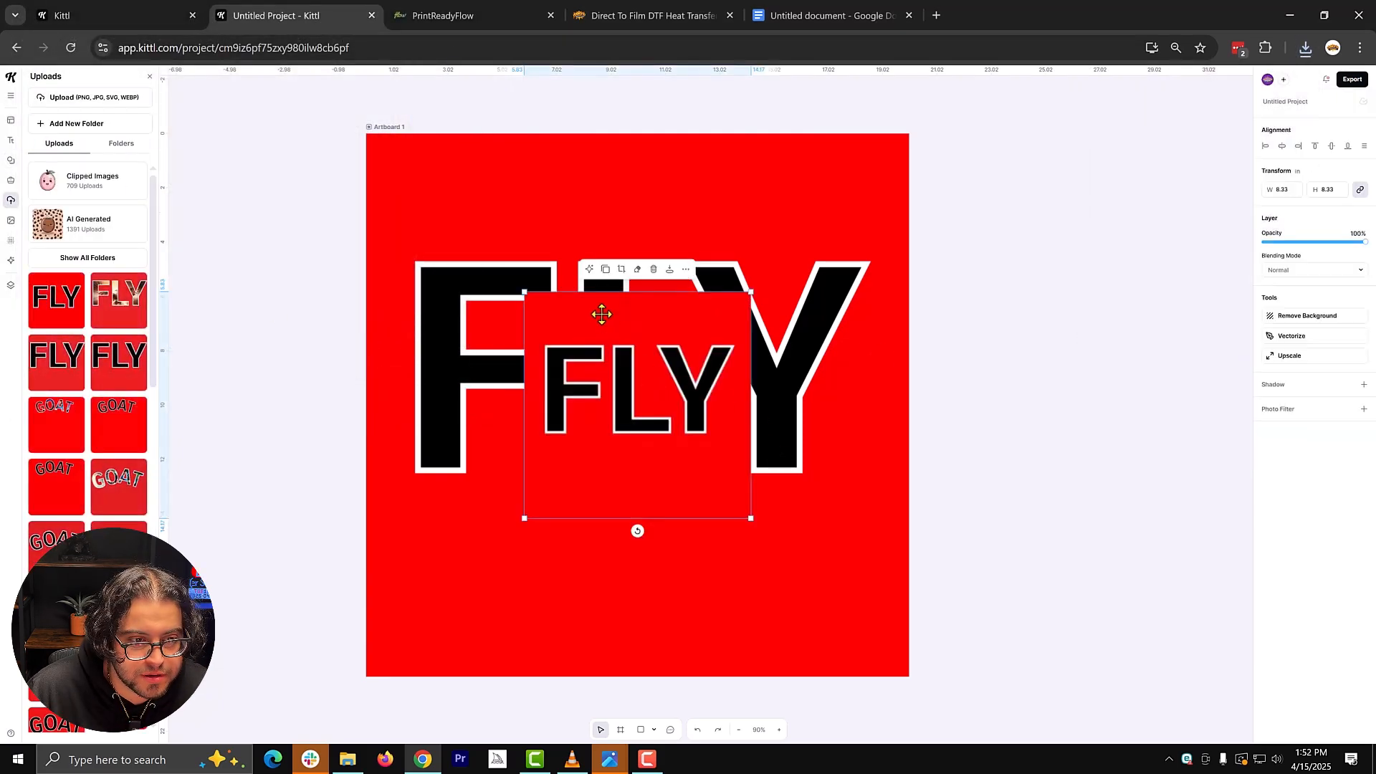
drag(602, 310, 493, 234)
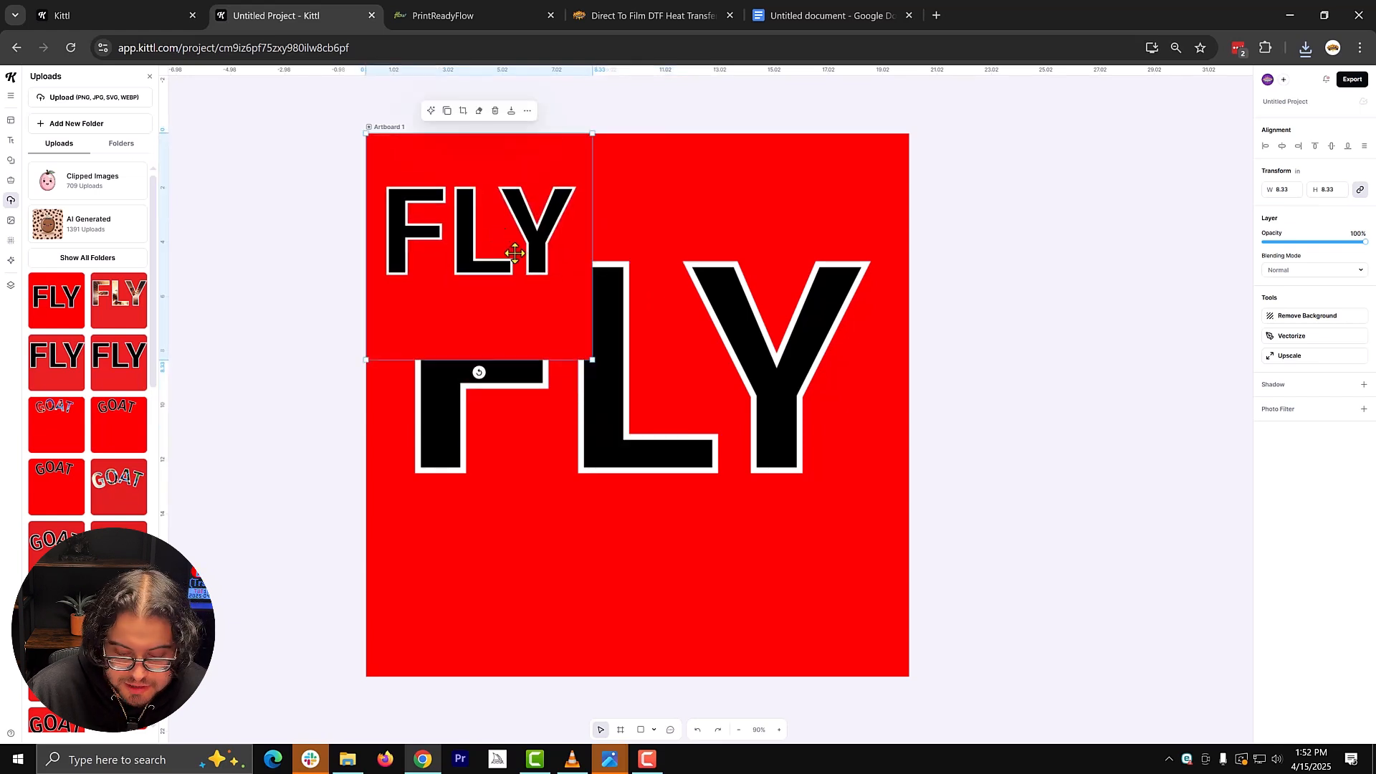
key(Down)
key(Down)
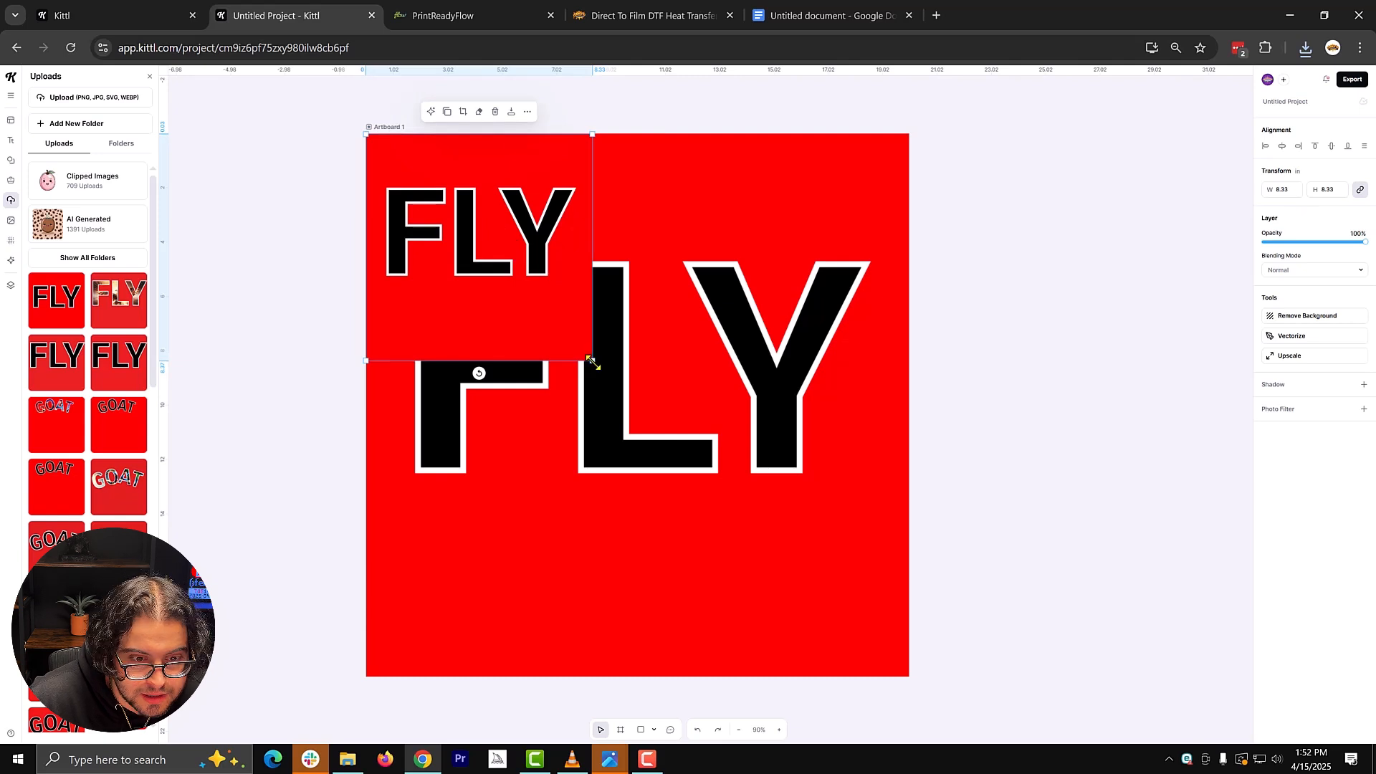
drag(592, 362, 909, 676)
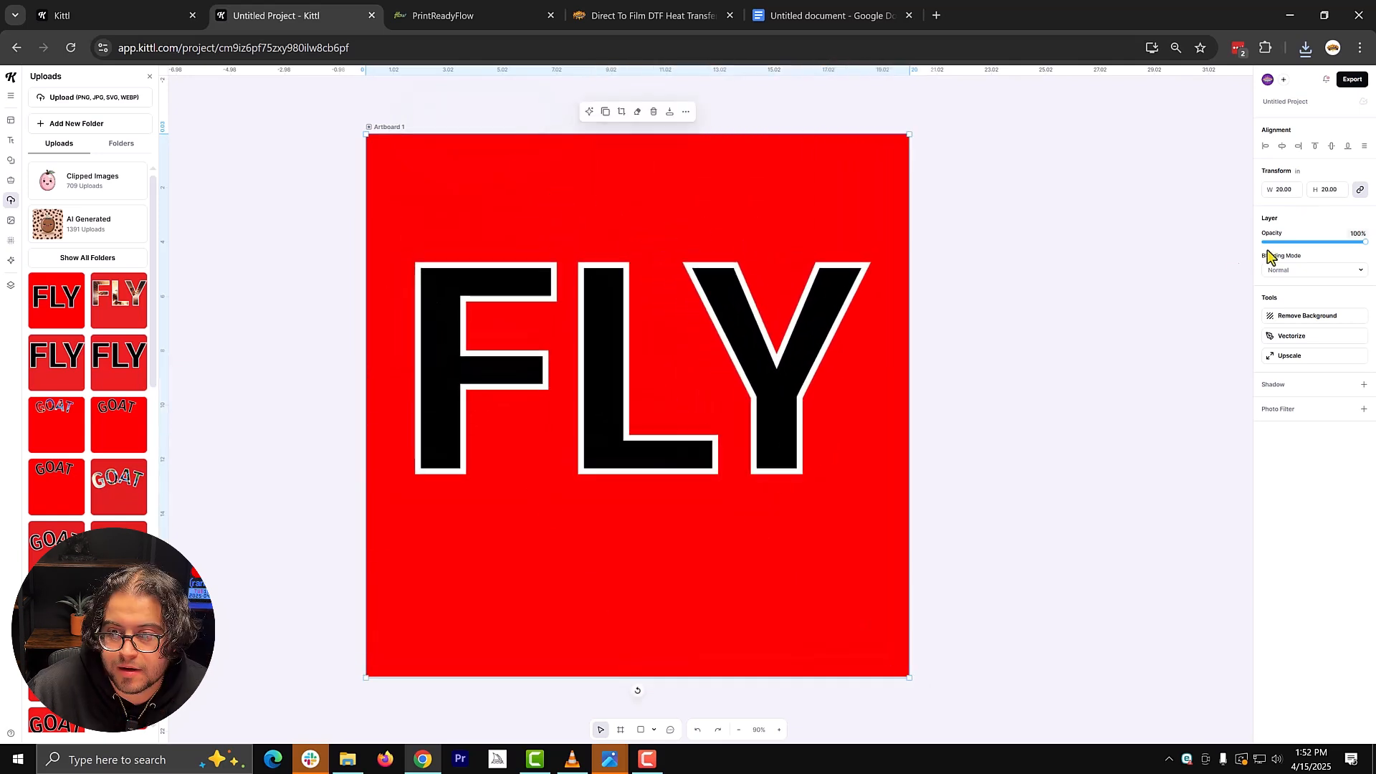
Vectorize the red FLY image and make its black 000000 illustration color transparent so the eagle shows through the letters
click(1298, 337)
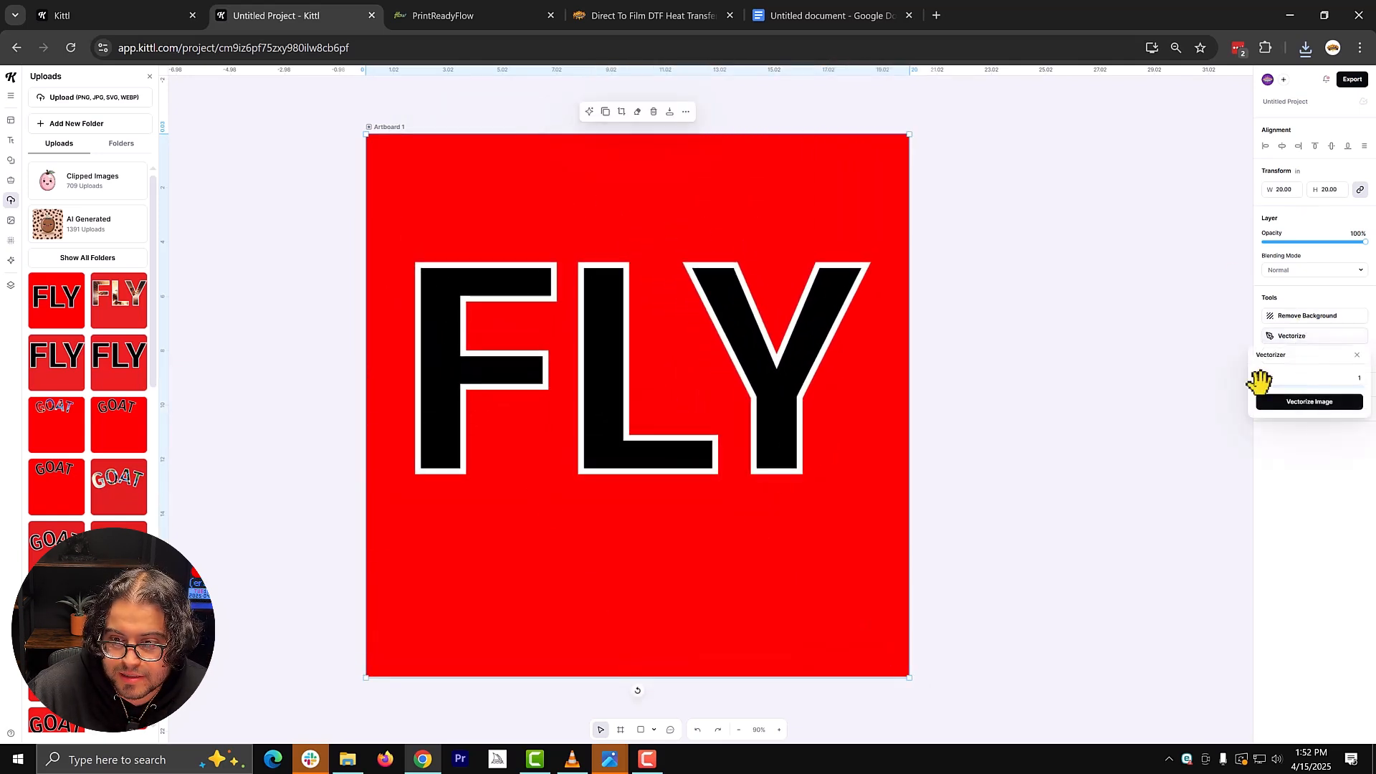
click(1279, 401)
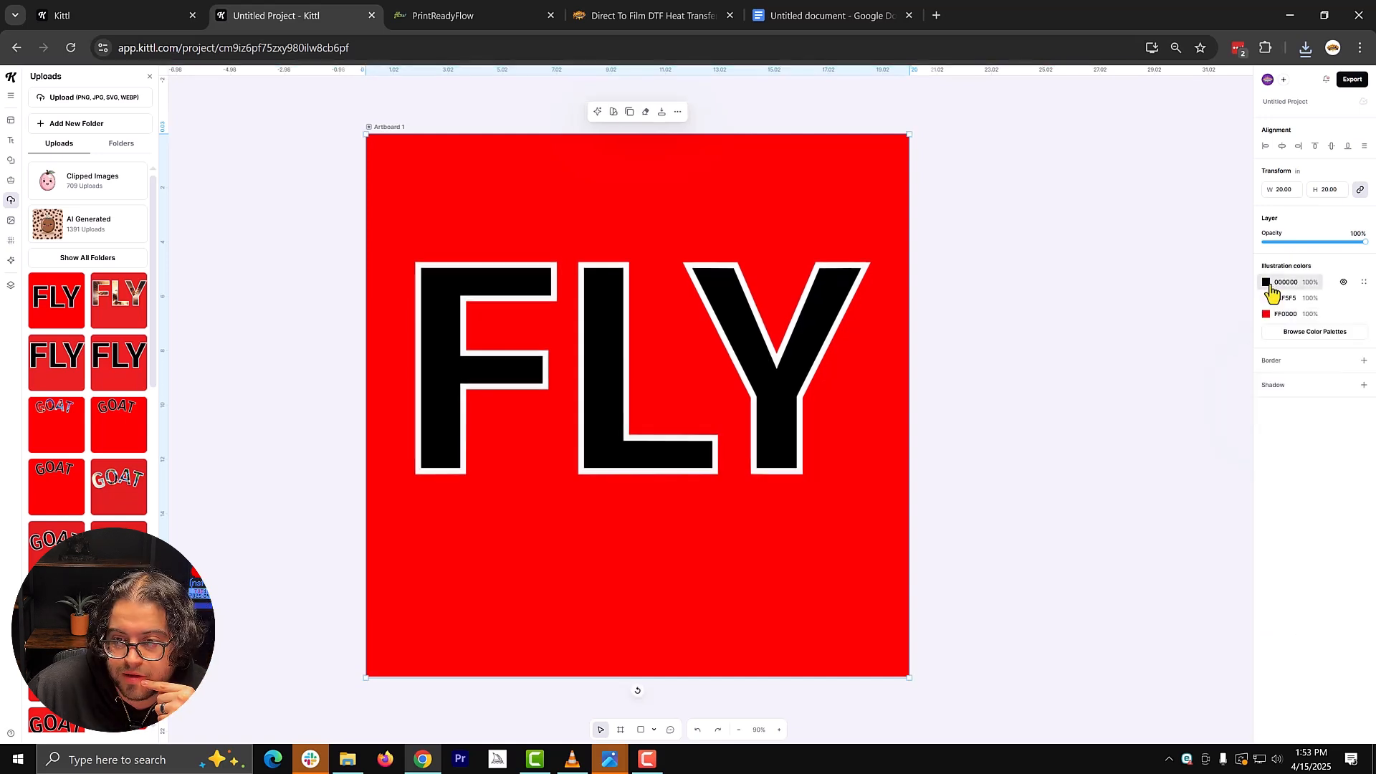
click(1266, 283)
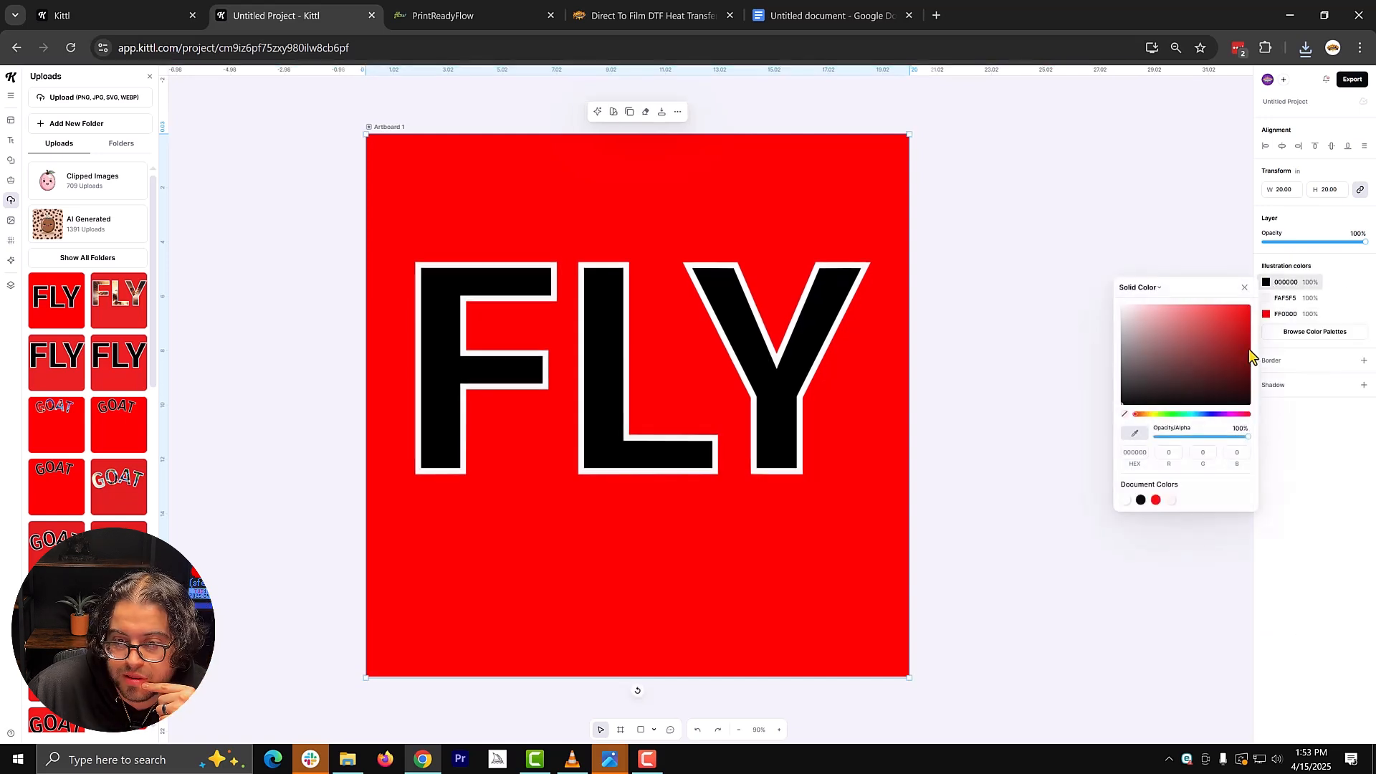
click(1126, 423)
click(986, 511)
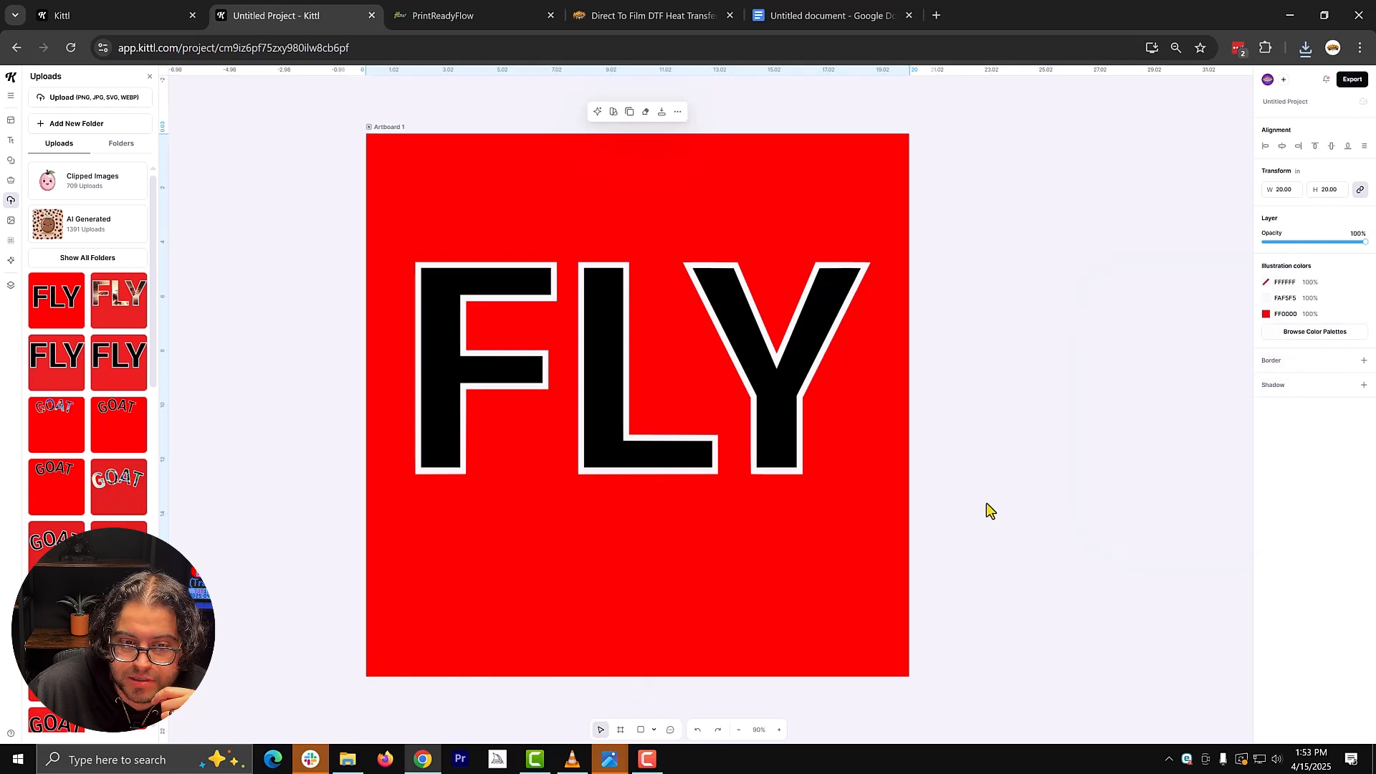
click(782, 402)
key(Escape)
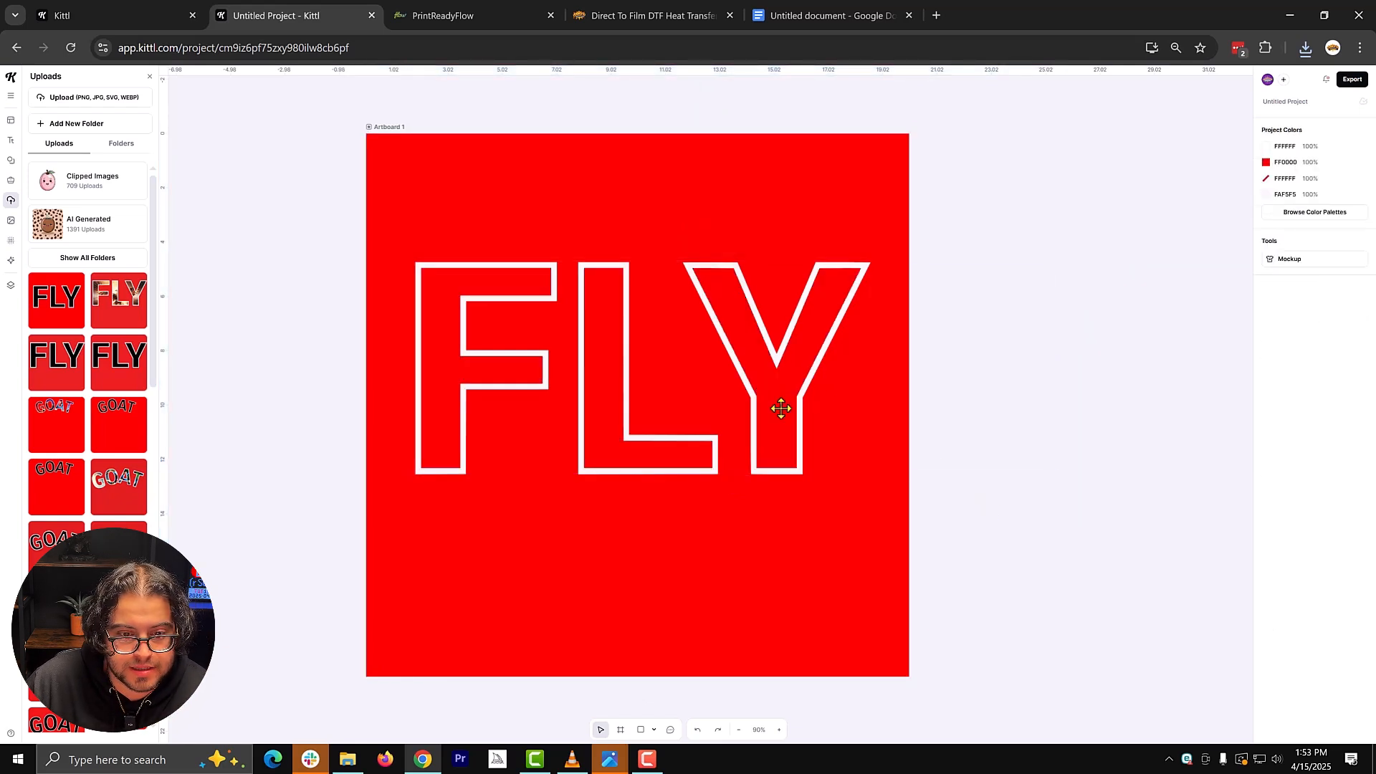
Export Artboard 1 as Untitled Project (29).png and upload that file back into the project
click(1352, 78)
click(1337, 251)
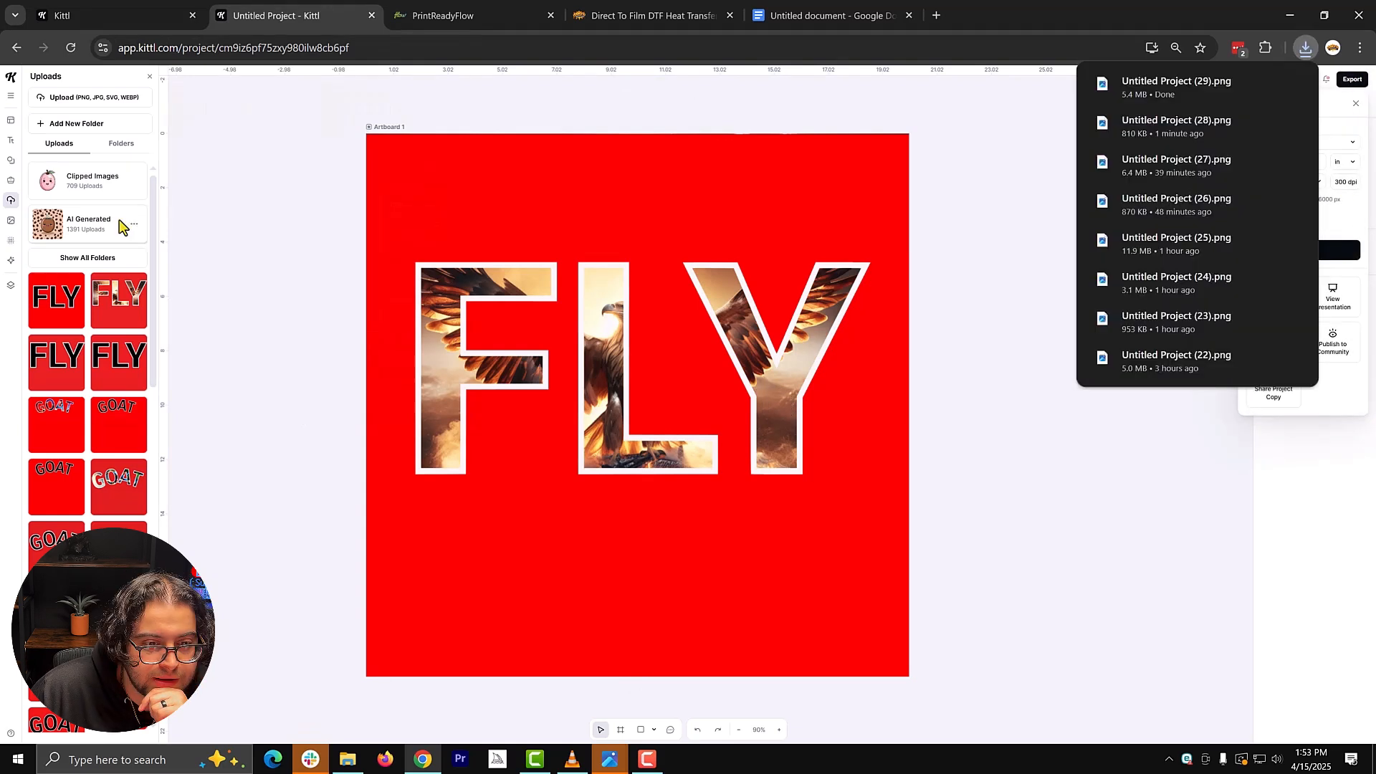
click(100, 97)
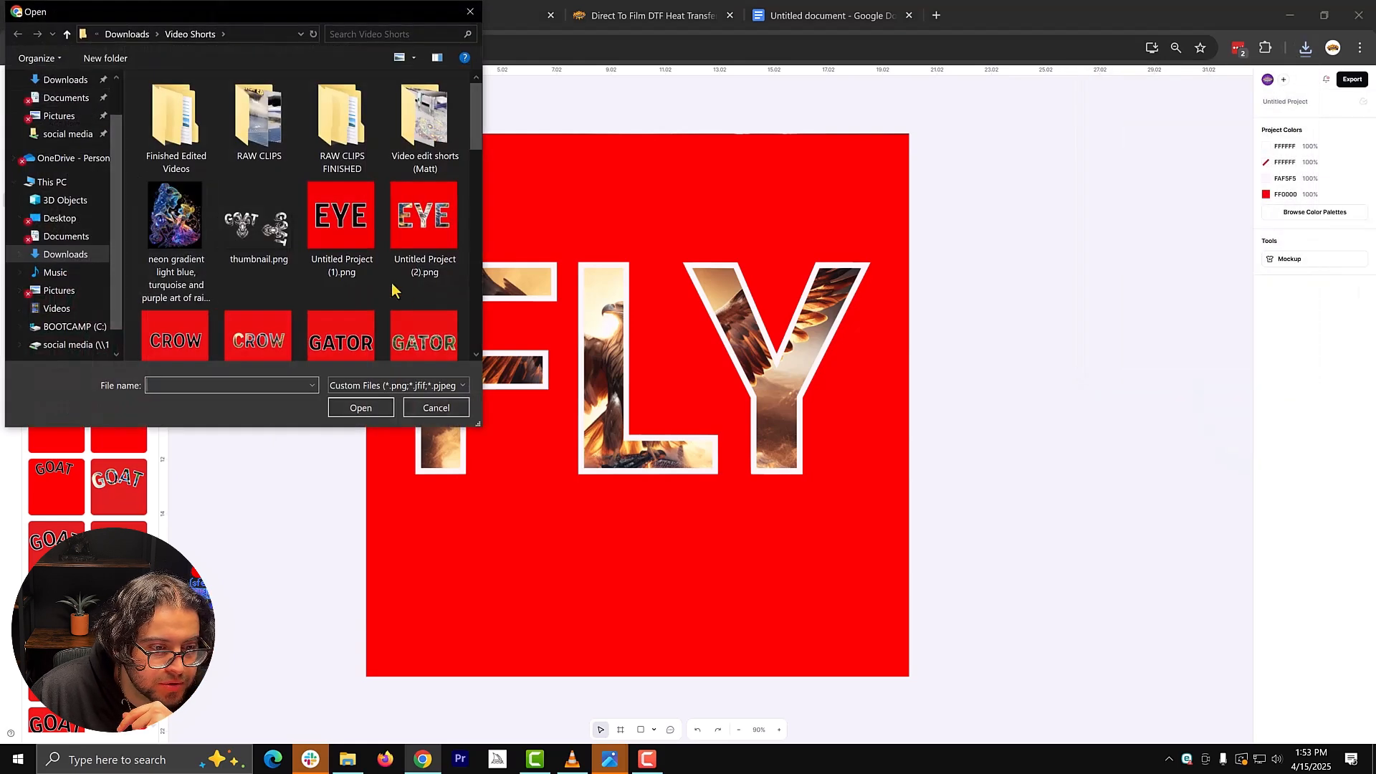
scroll(392, 290, down, 5)
click(420, 192)
click(361, 408)
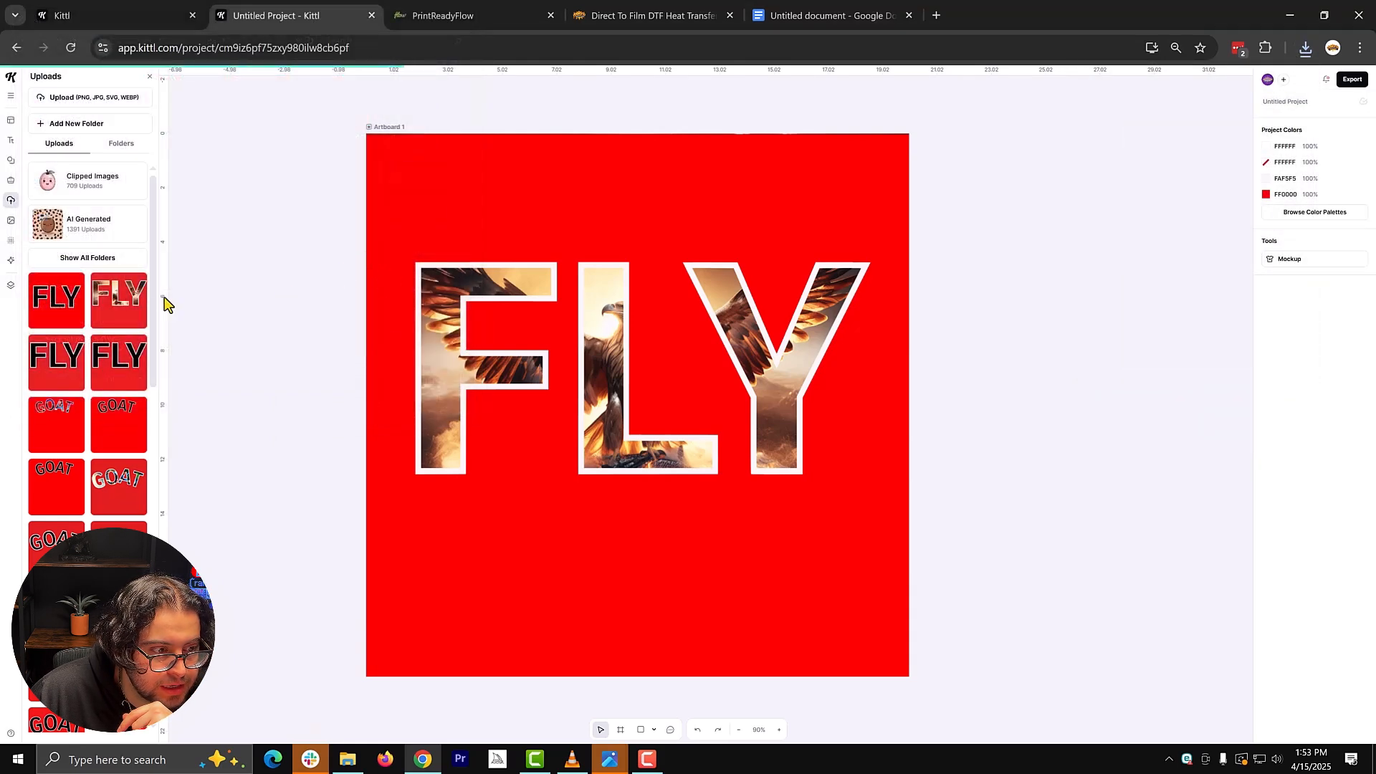
Delete the vectorized FLY overlay, then place the newly uploaded eagle-filled FLY image and enlarge it to 20 × 20 in over the artboard
click(832, 403)
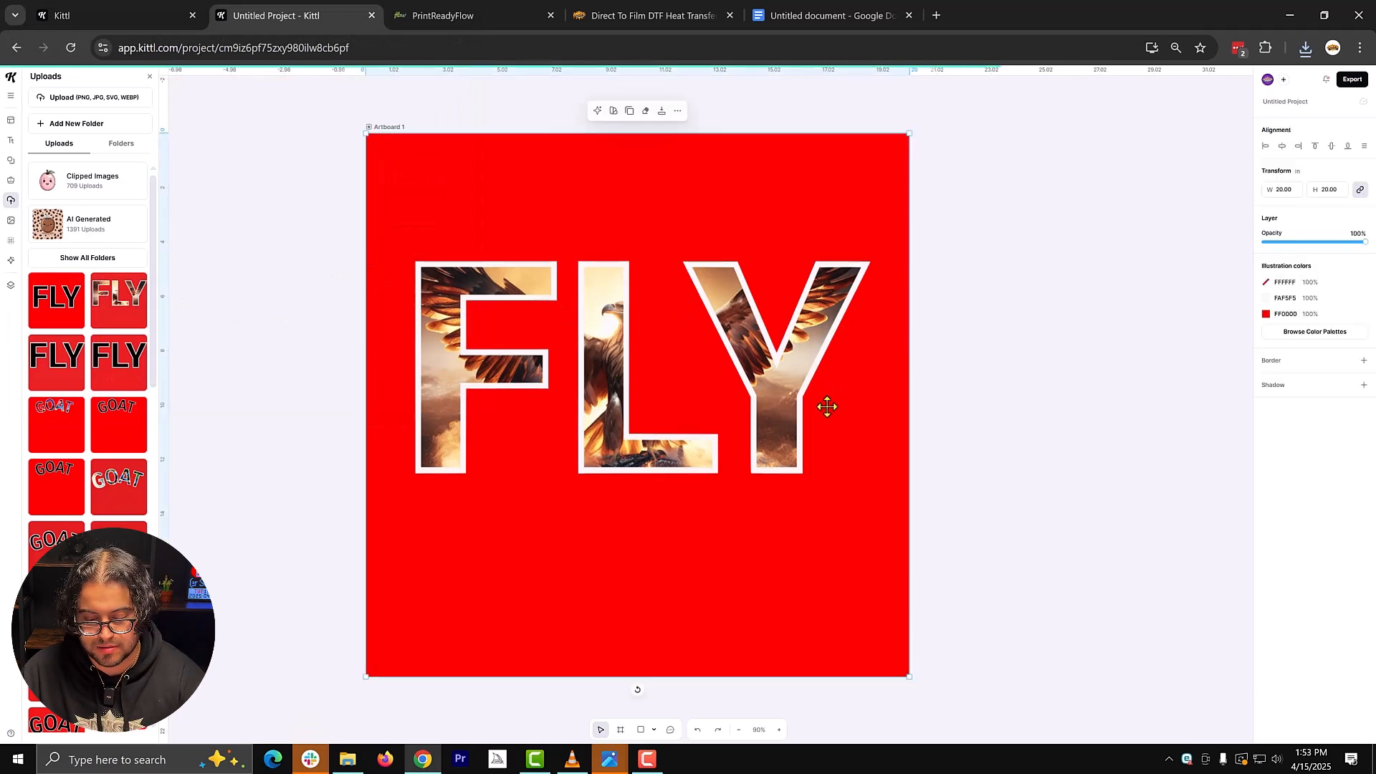
key(Delete)
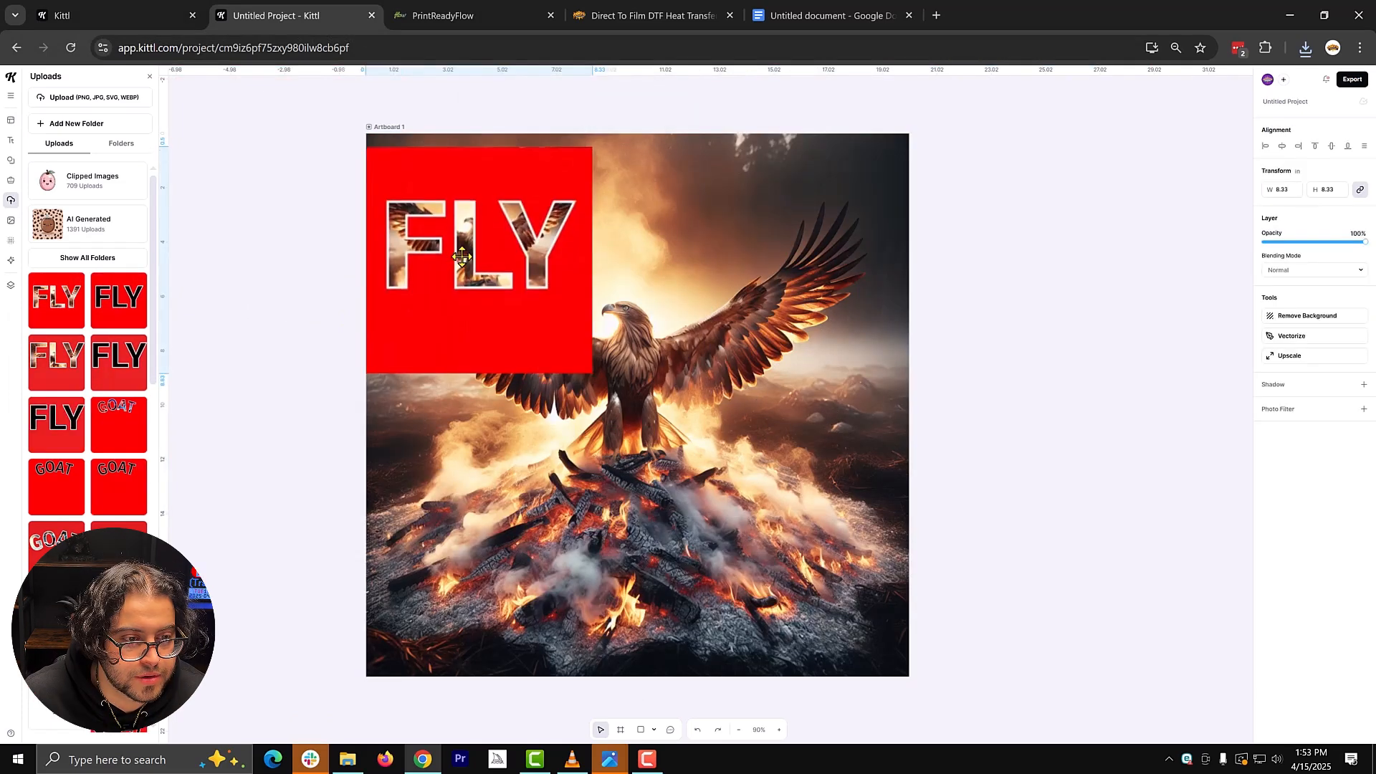
drag(461, 258, 461, 241)
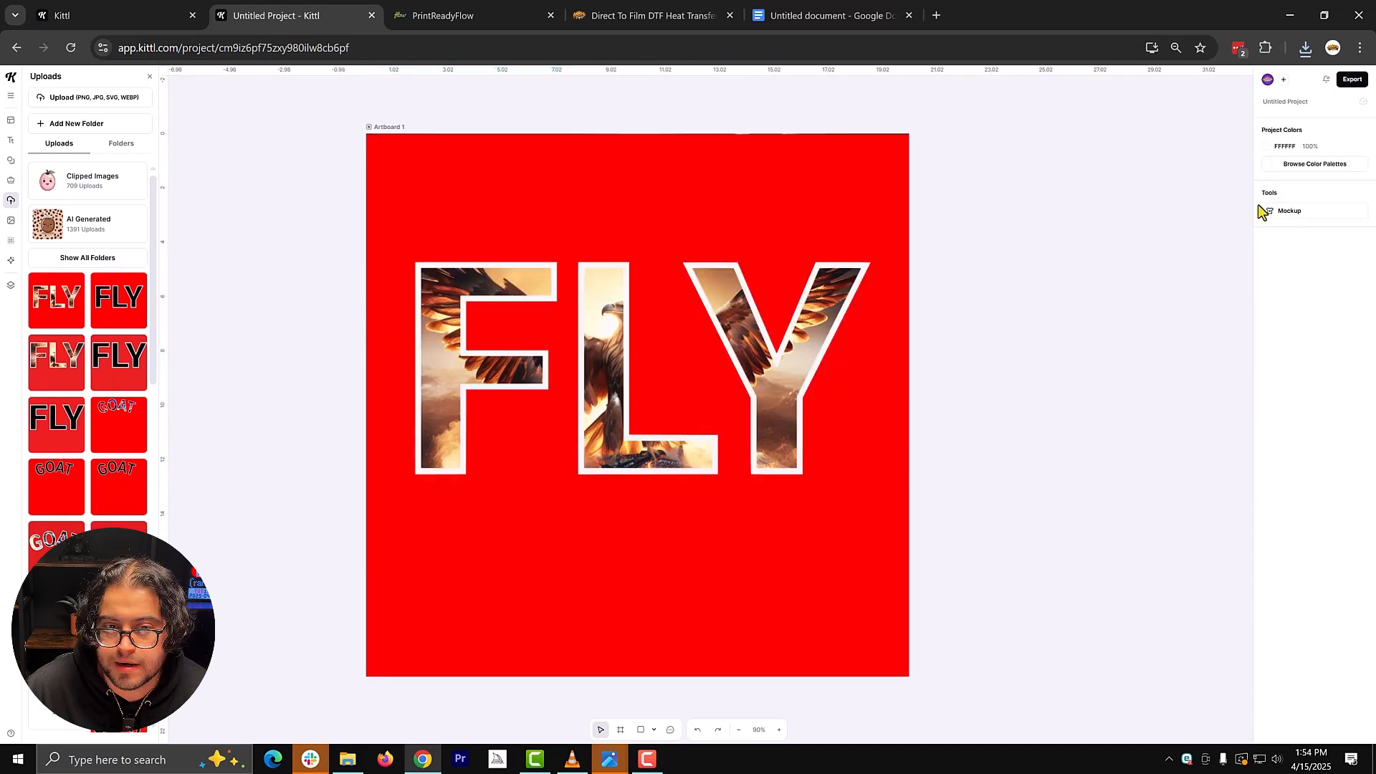
Remove the background from the eagle-filled FLY image and from the fire eagle image behind it
click(866, 187)
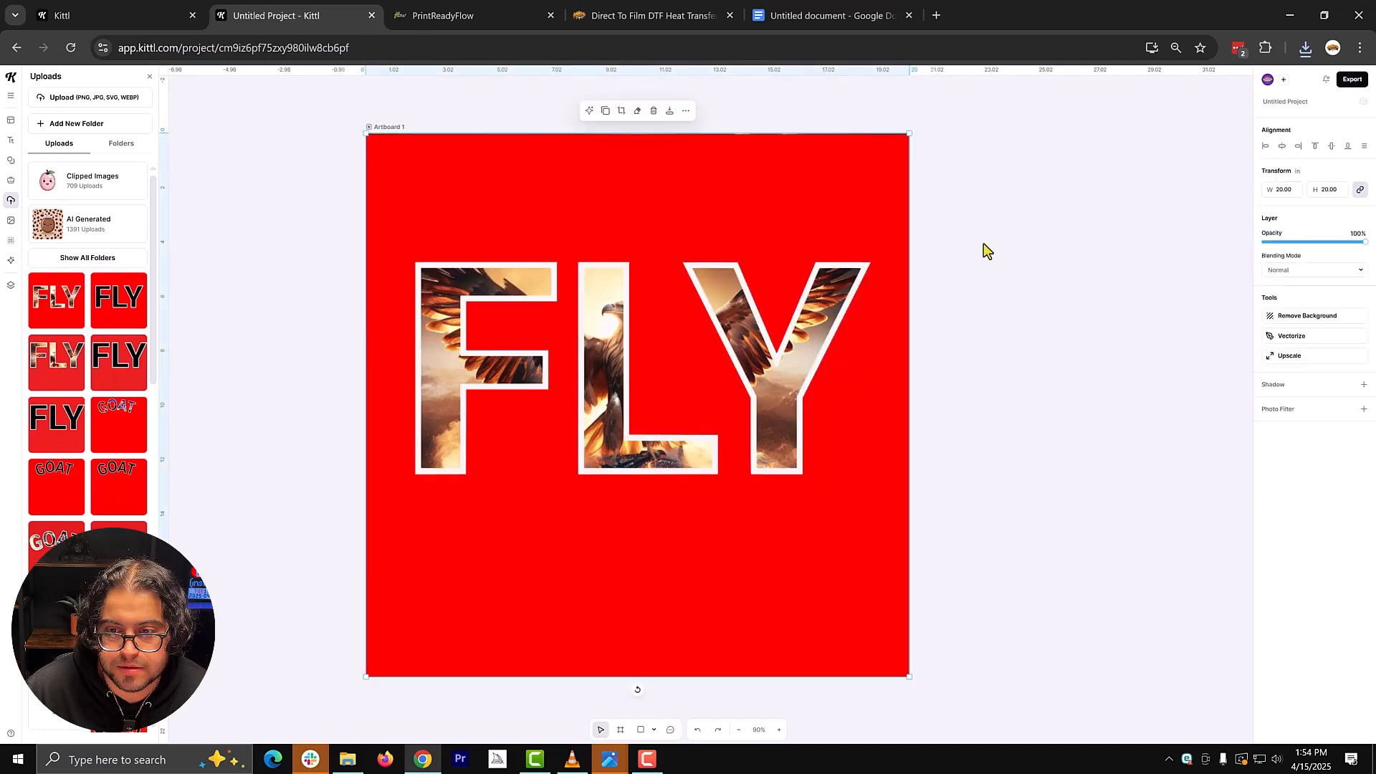
click(1287, 320)
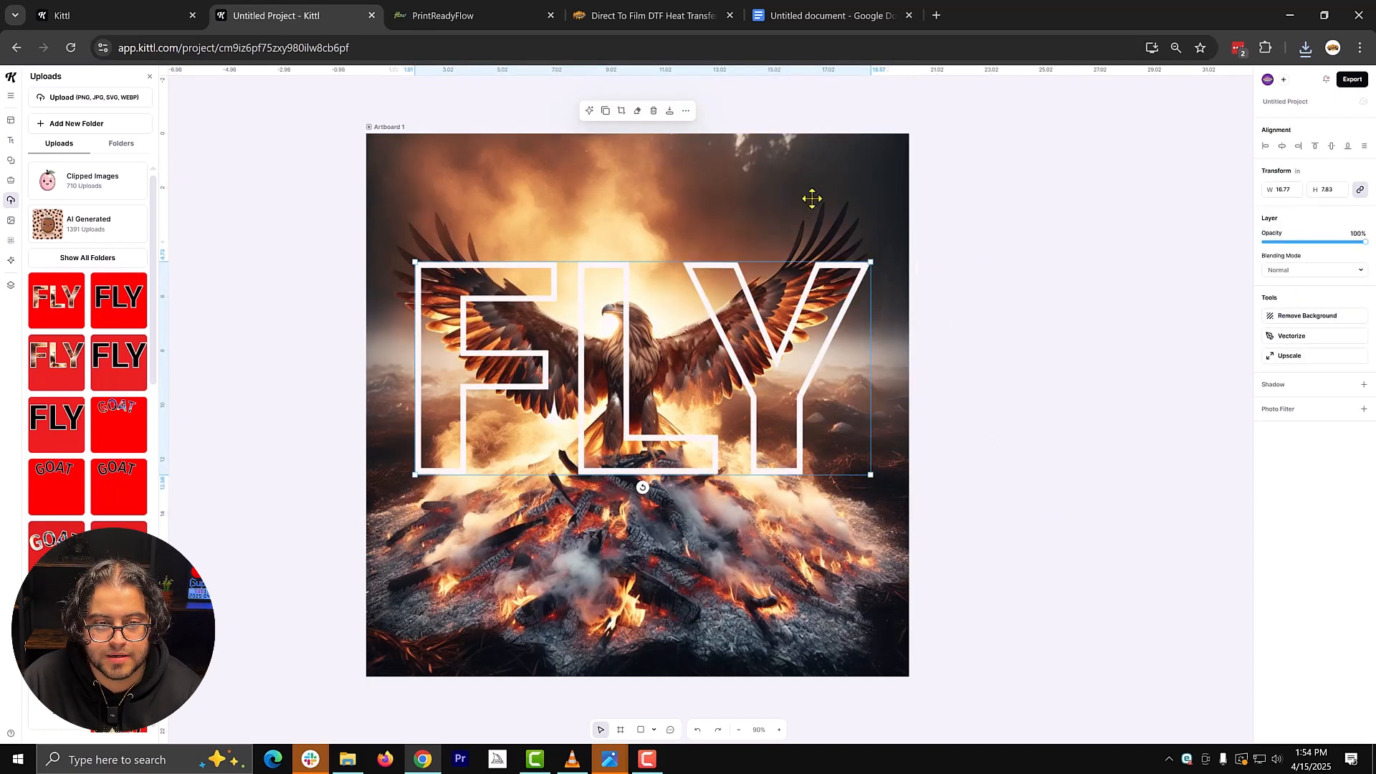
click(751, 187)
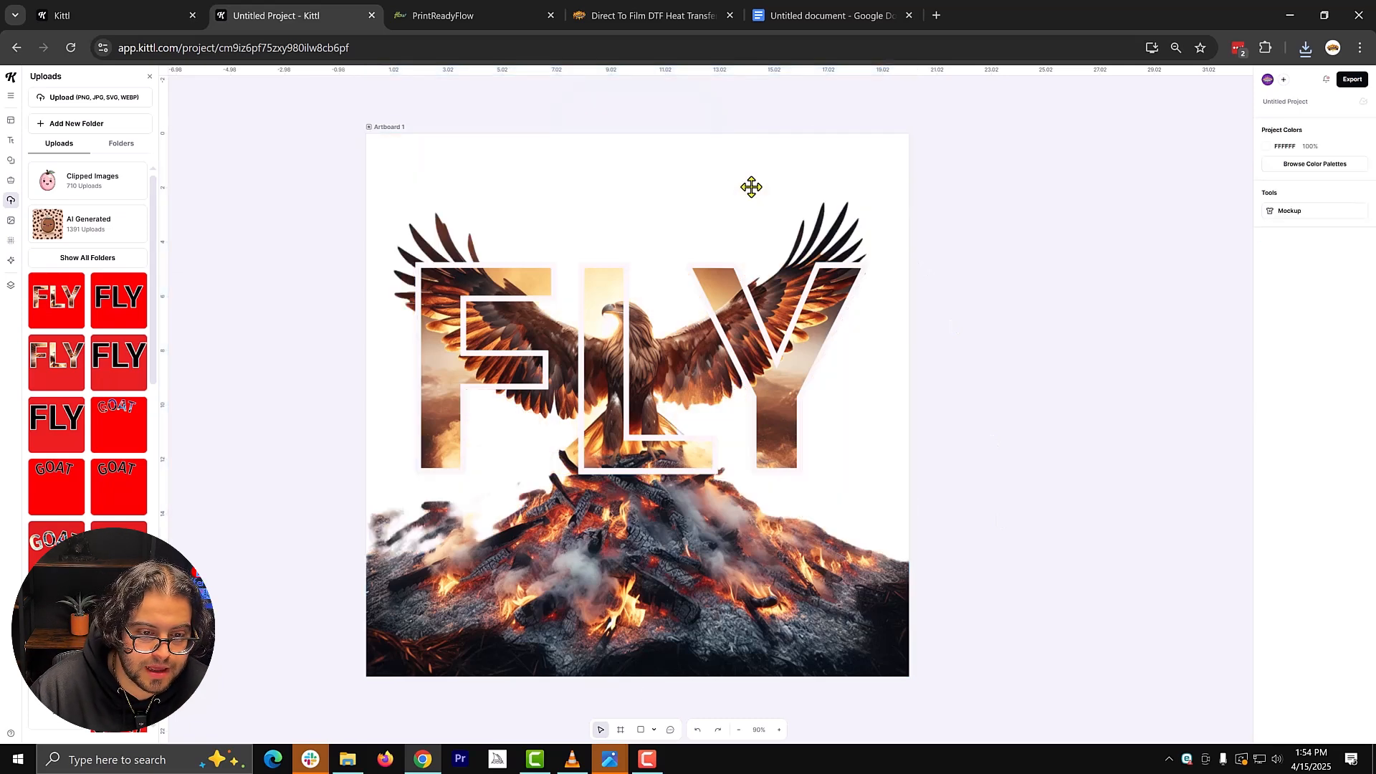
Crop the fire eagle image from below to cut away the burning wood pile beneath the FLY lettering
click(709, 454)
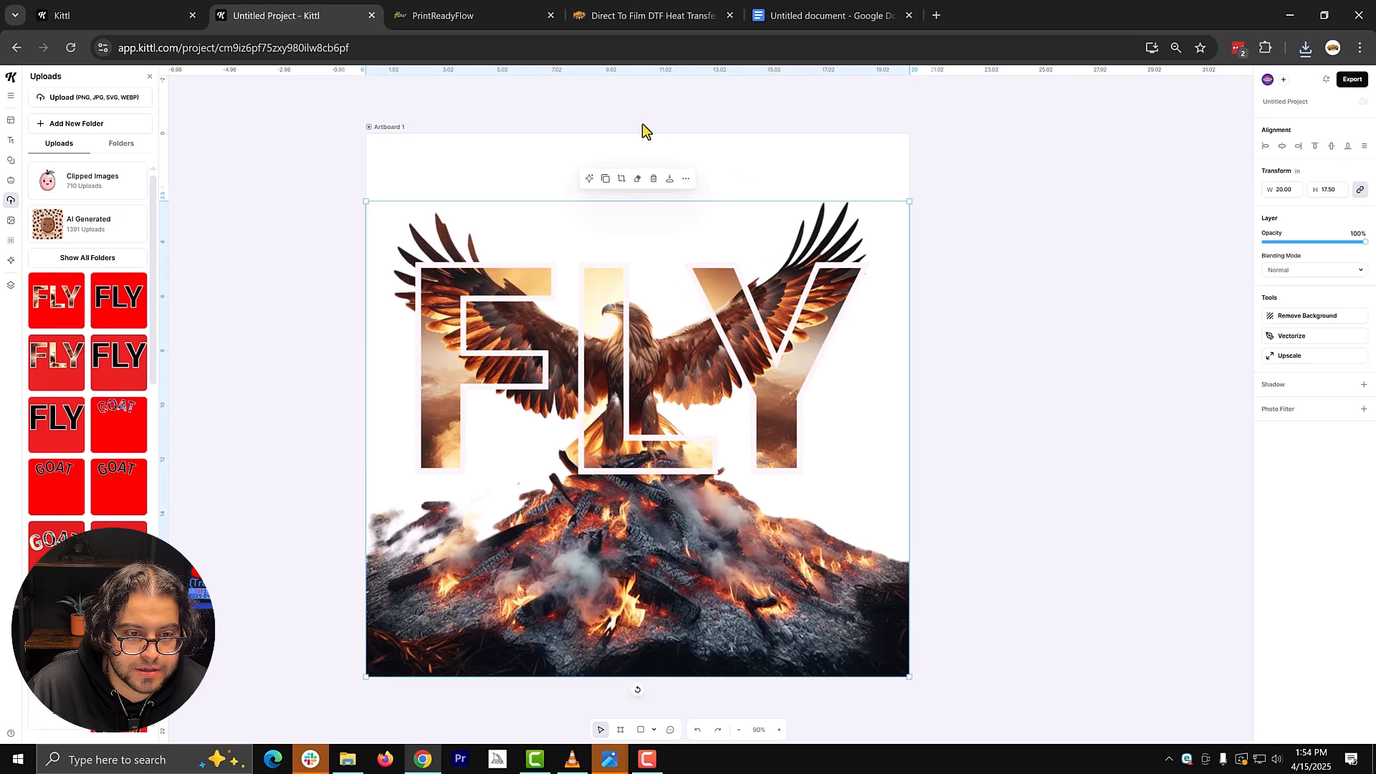
click(622, 179)
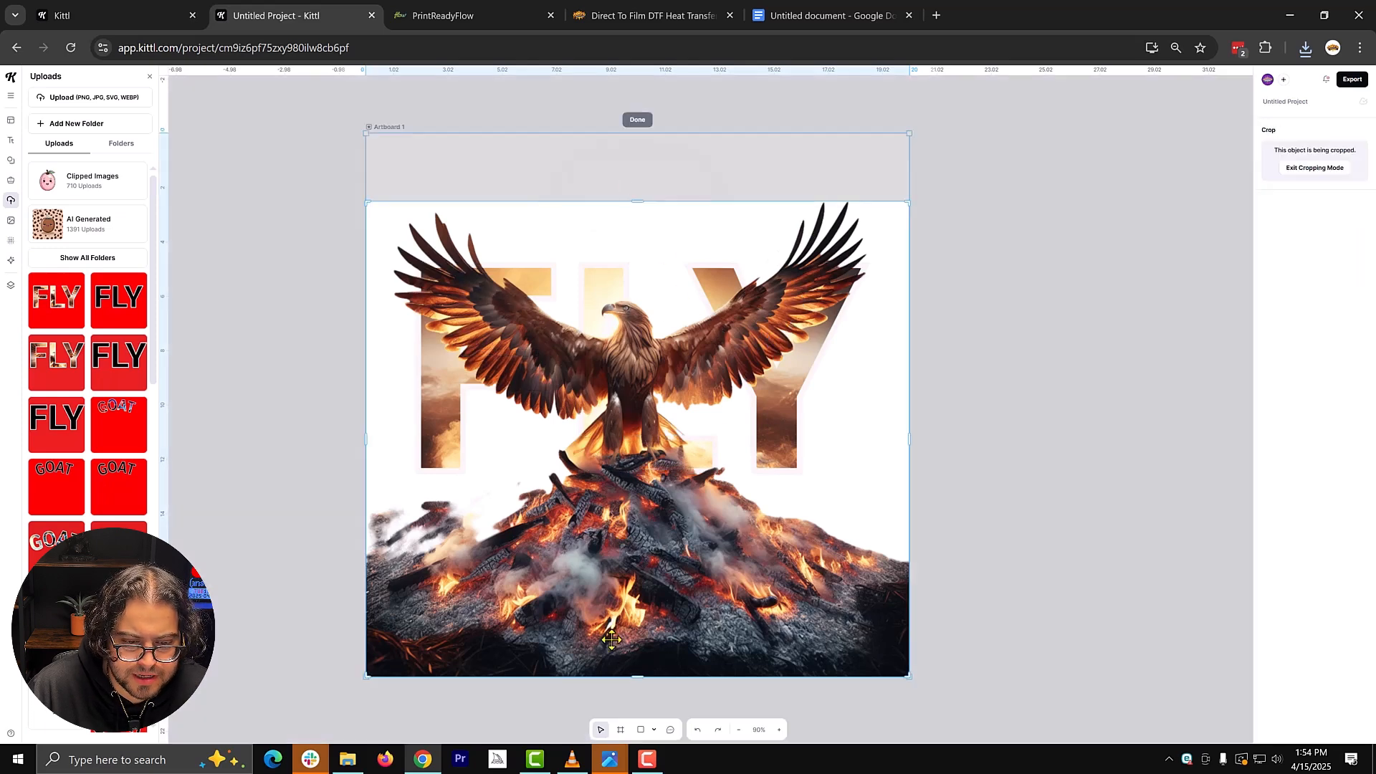
drag(638, 679, 663, 437)
click(803, 547)
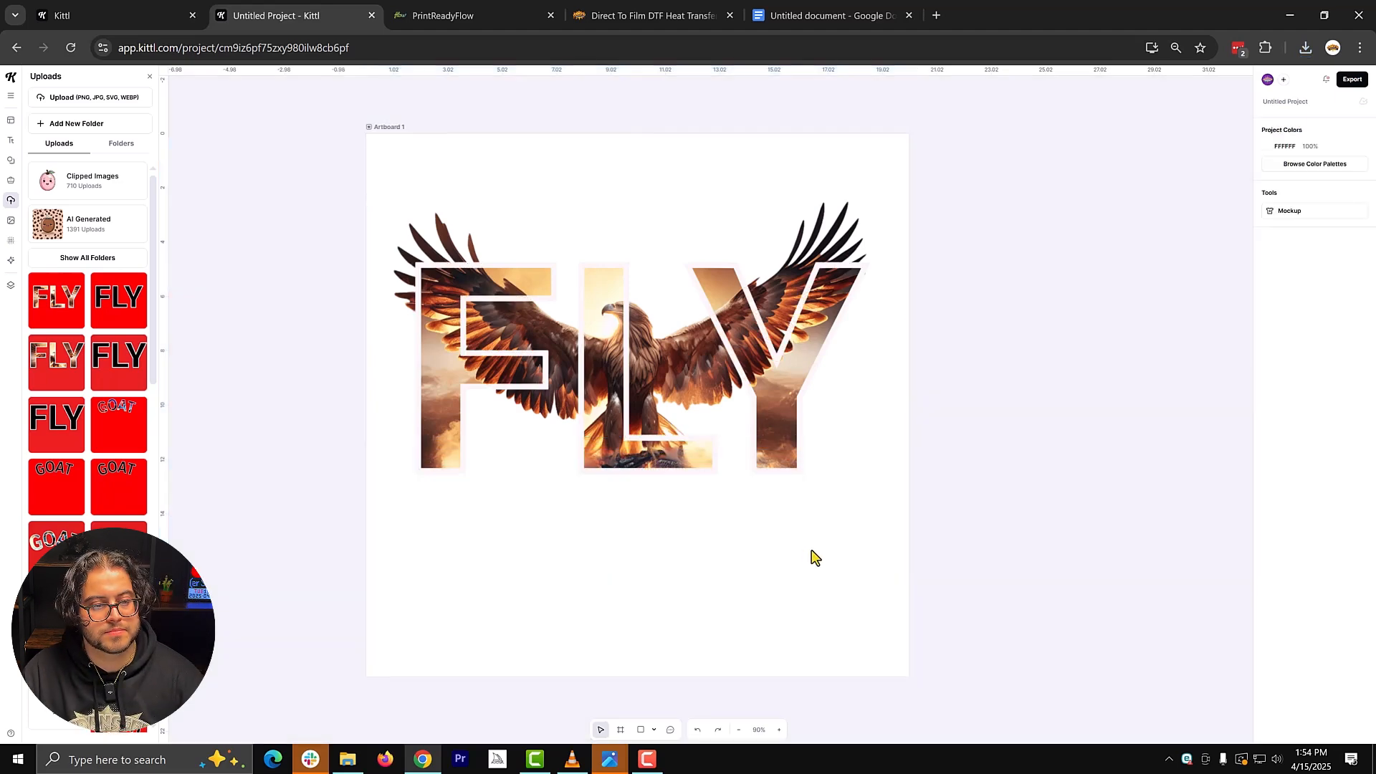
Export Artboard 1 as a 20 × 20 in, 300 dpi PNG with Remove Background enabled and save it as Untitled Project (30).png
scroll(642, 430, up, 2)
scroll(733, 588, down, 2)
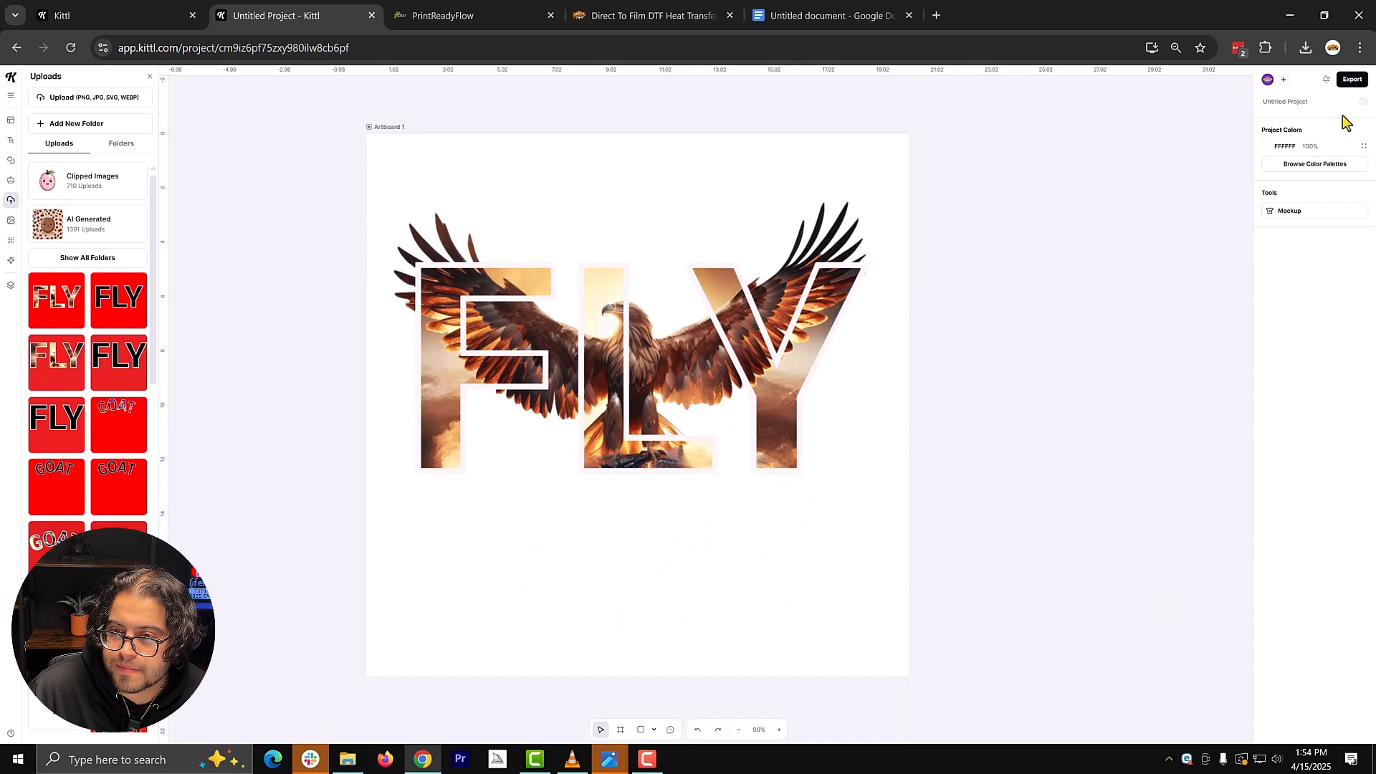
click(1353, 80)
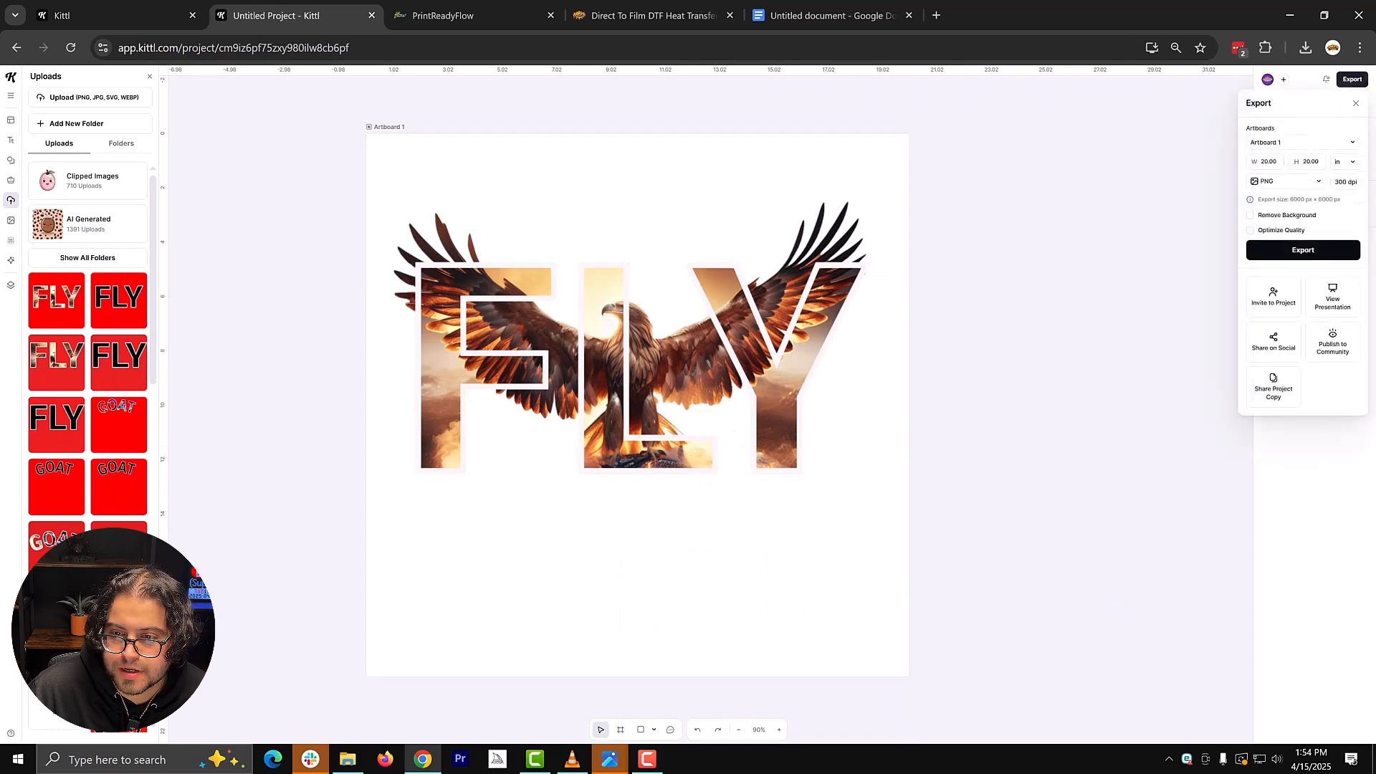
click(1250, 216)
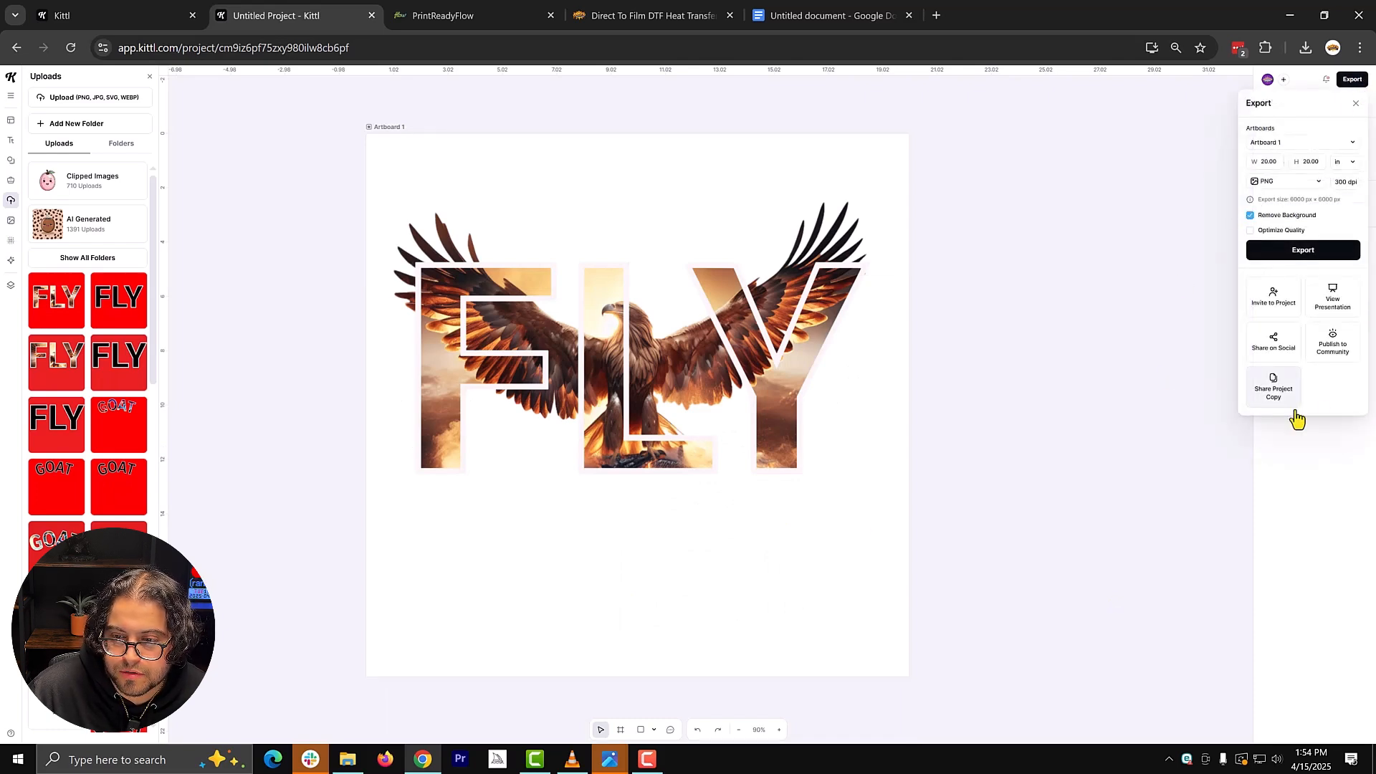
click(1301, 250)
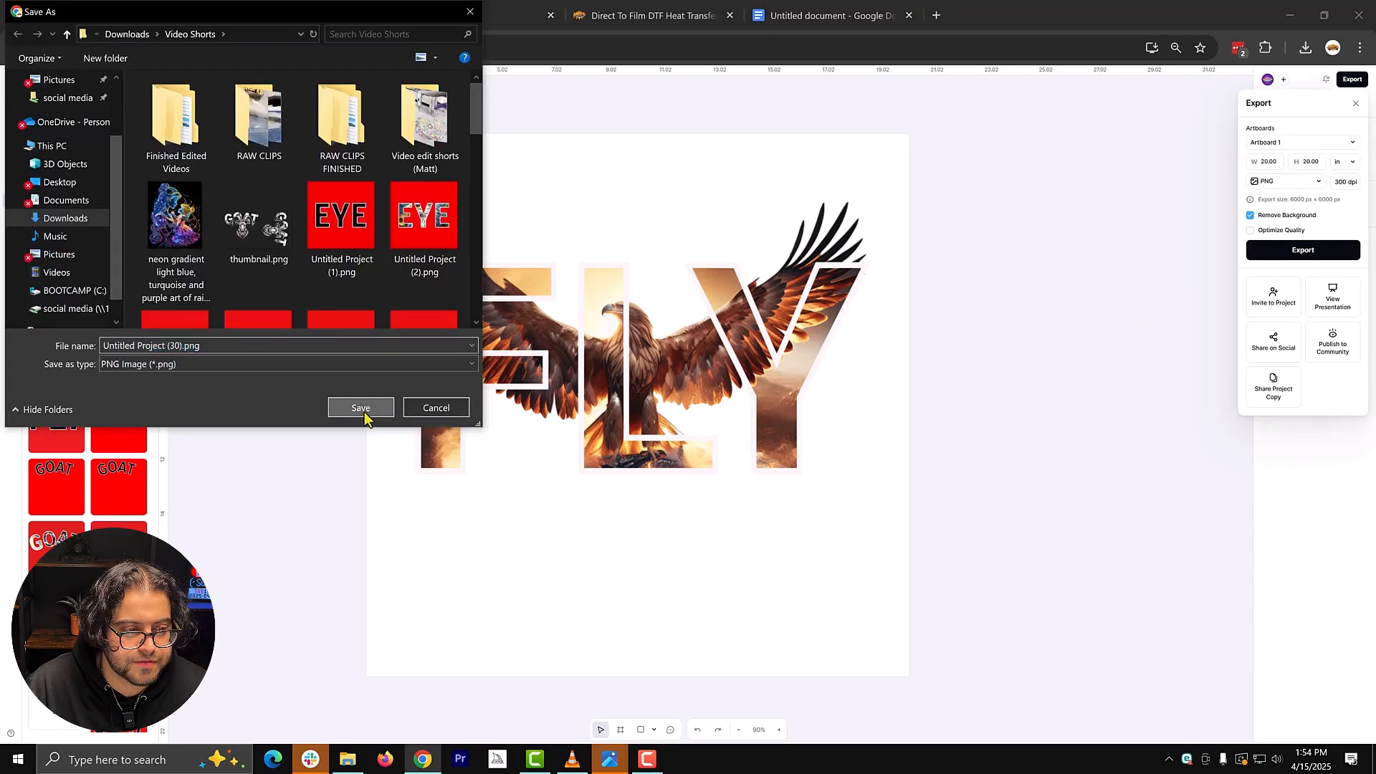
click(365, 407)
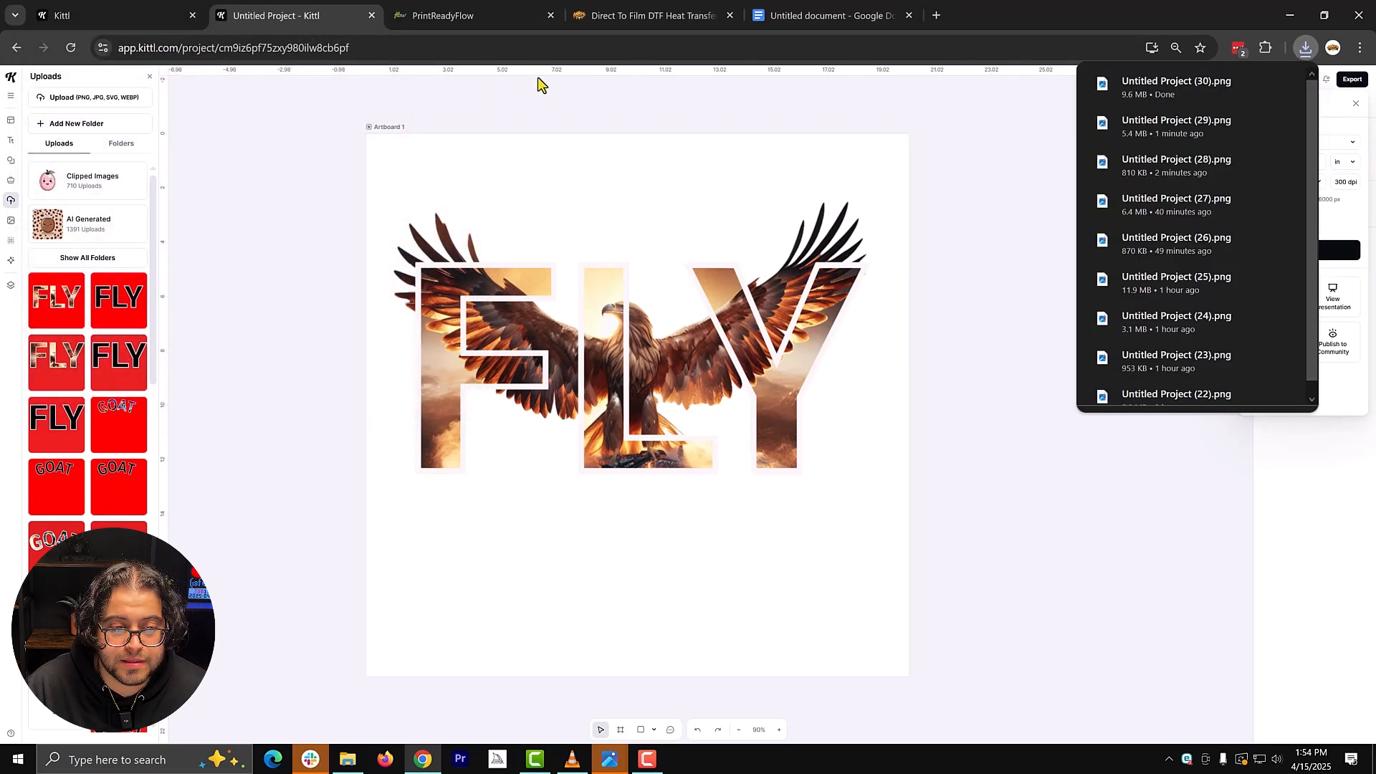
Switch to PrintReadyFlow, open the Color Knockout tool and upload Untitled Project (30).png
click(484, 17)
scroll(732, 523, down, 4)
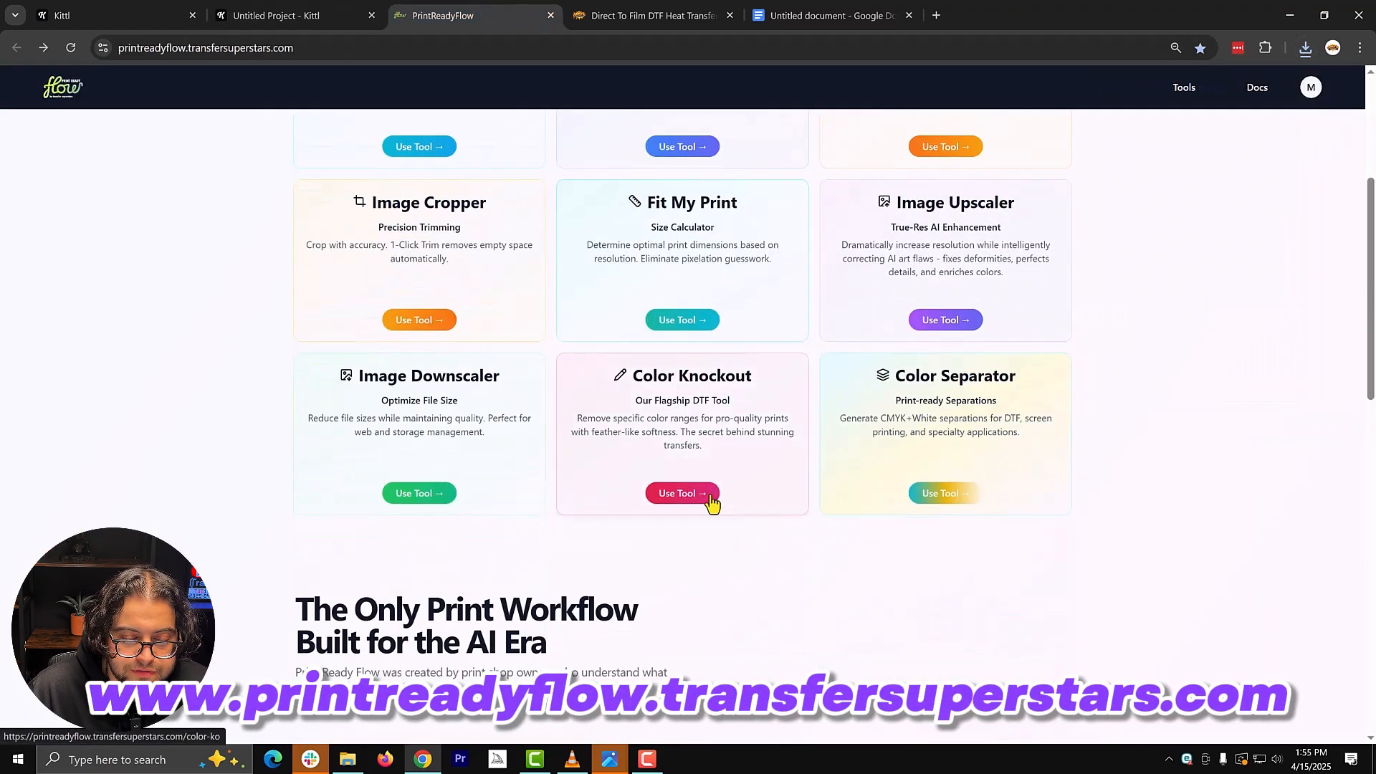
click(694, 495)
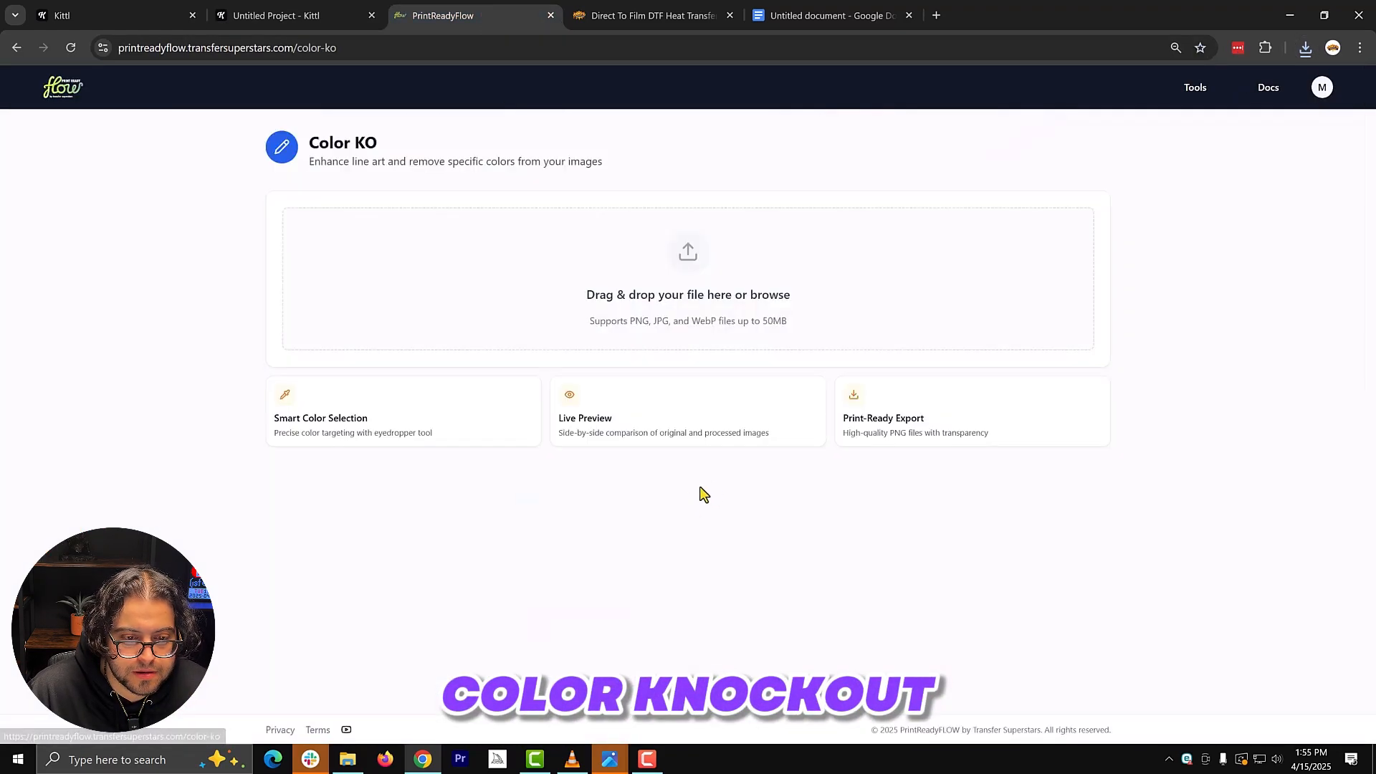
click(697, 269)
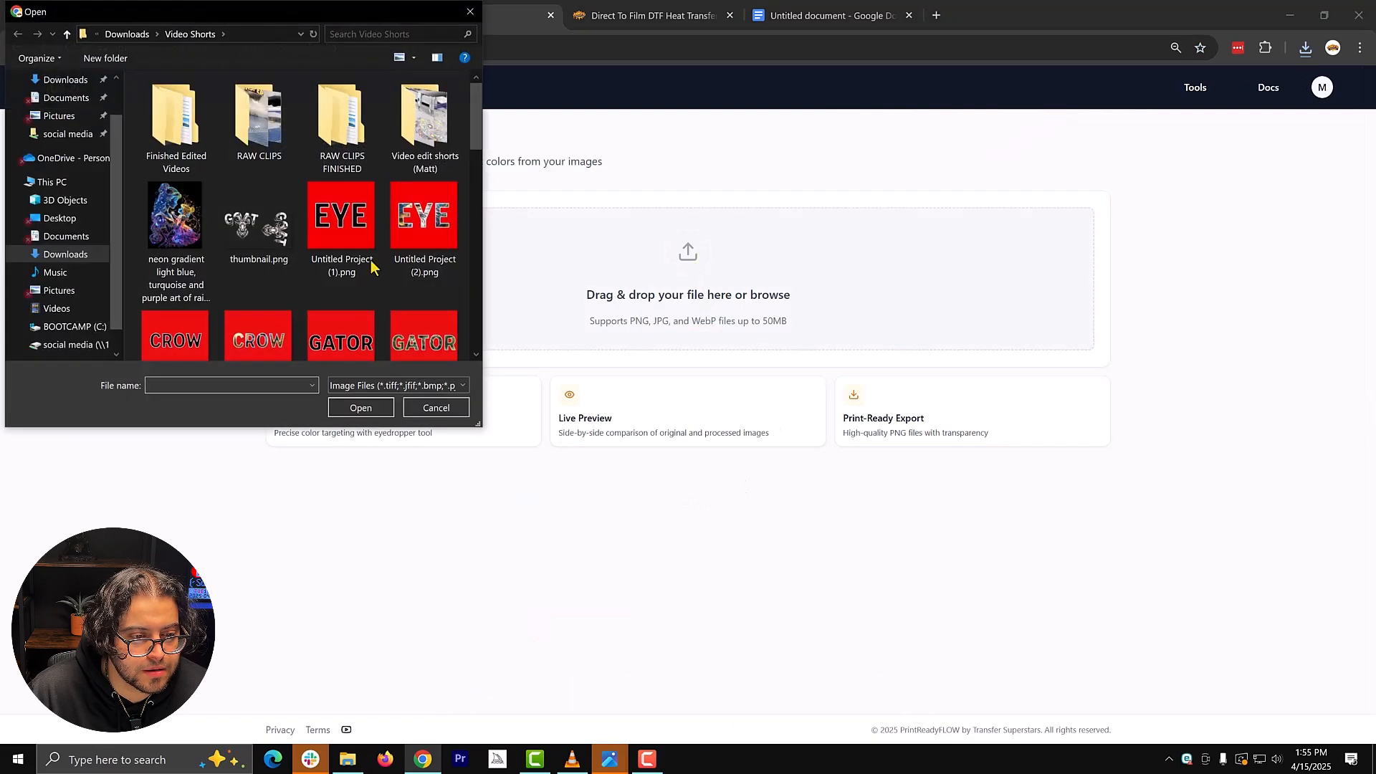
scroll(371, 267, down, 10)
click(179, 301)
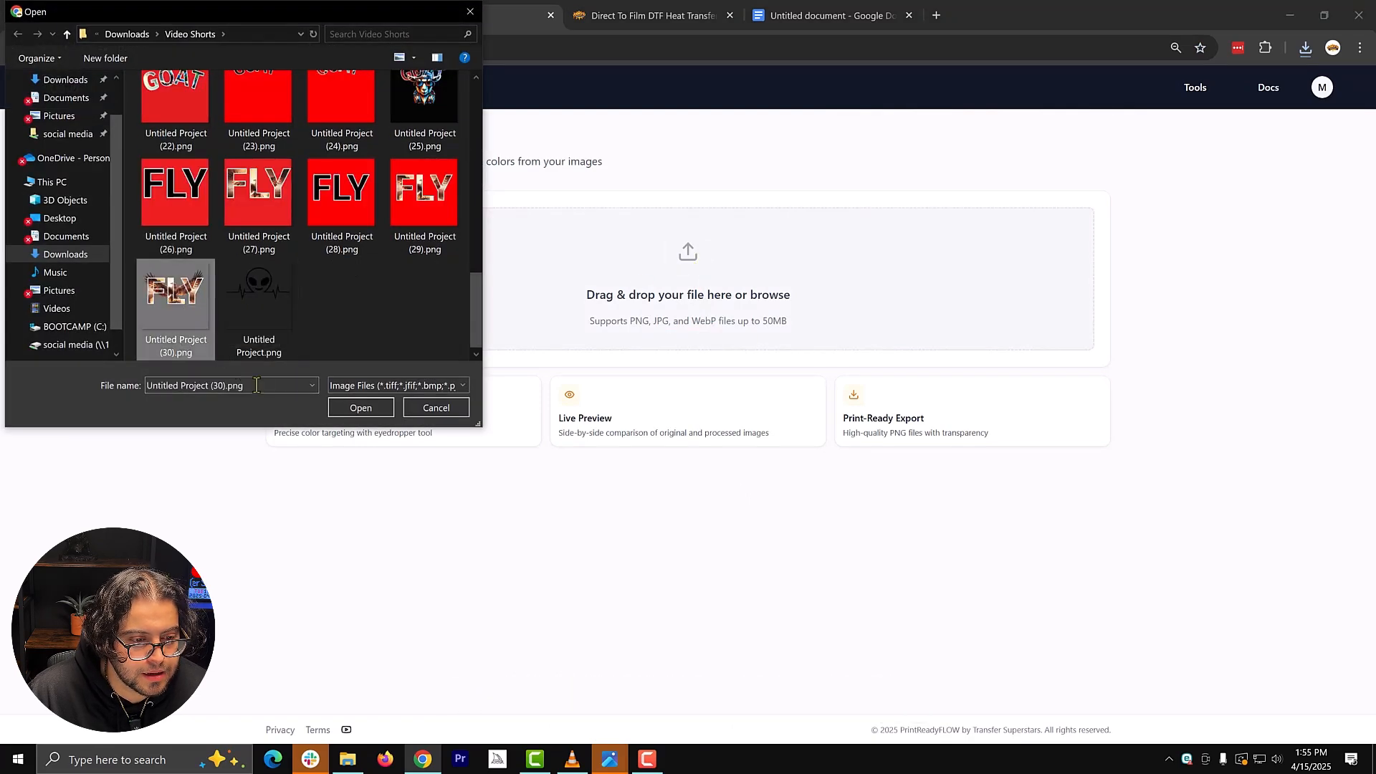
click(360, 408)
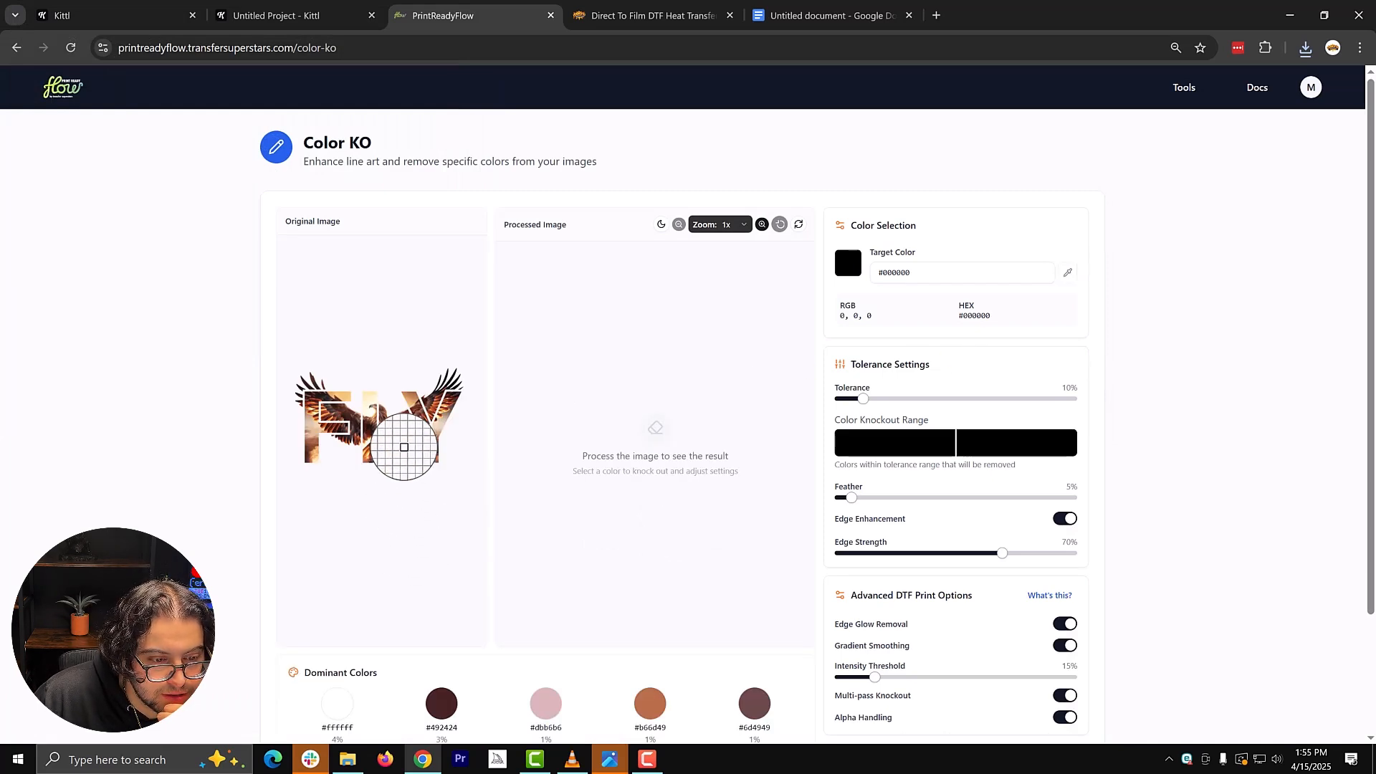
Knock out target color #f8f9fa at 29% tolerance and check the processed image against a black background
click(414, 446)
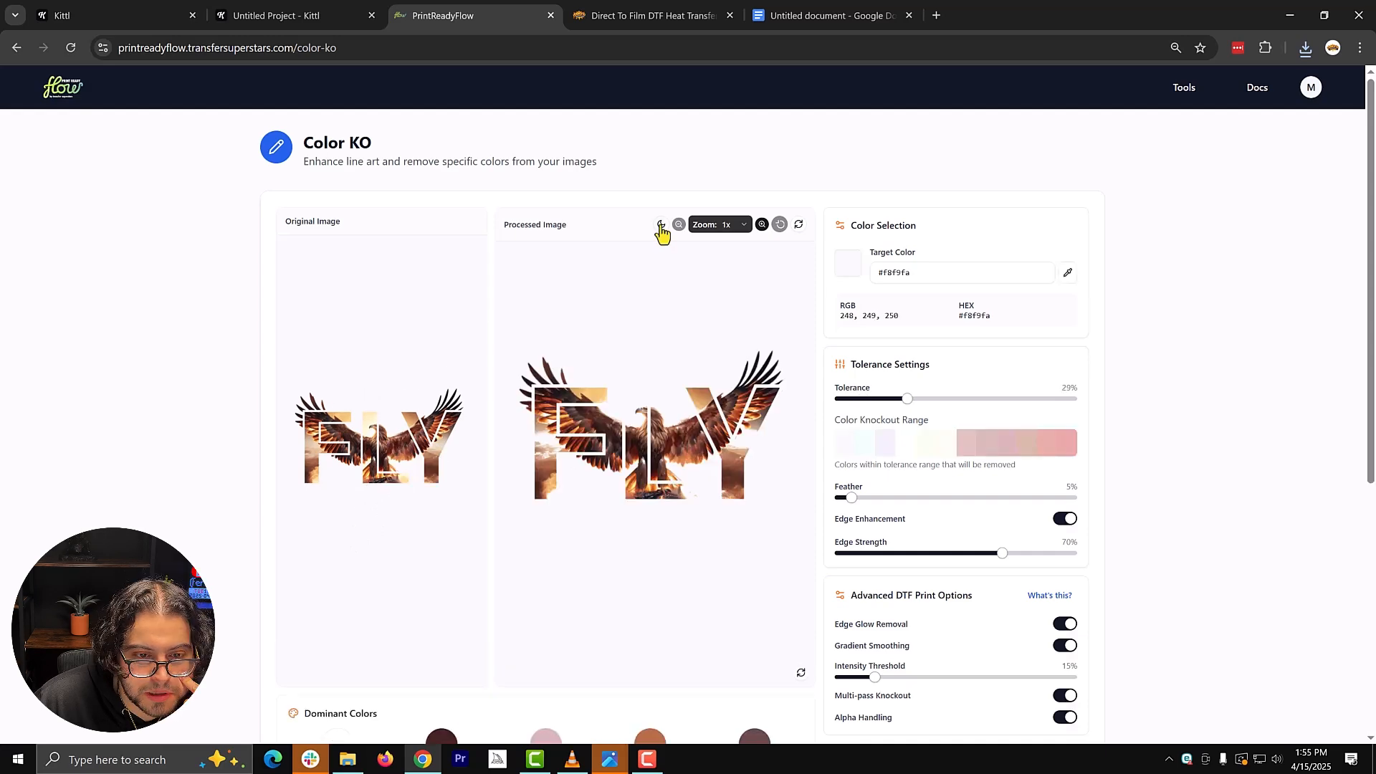
click(661, 228)
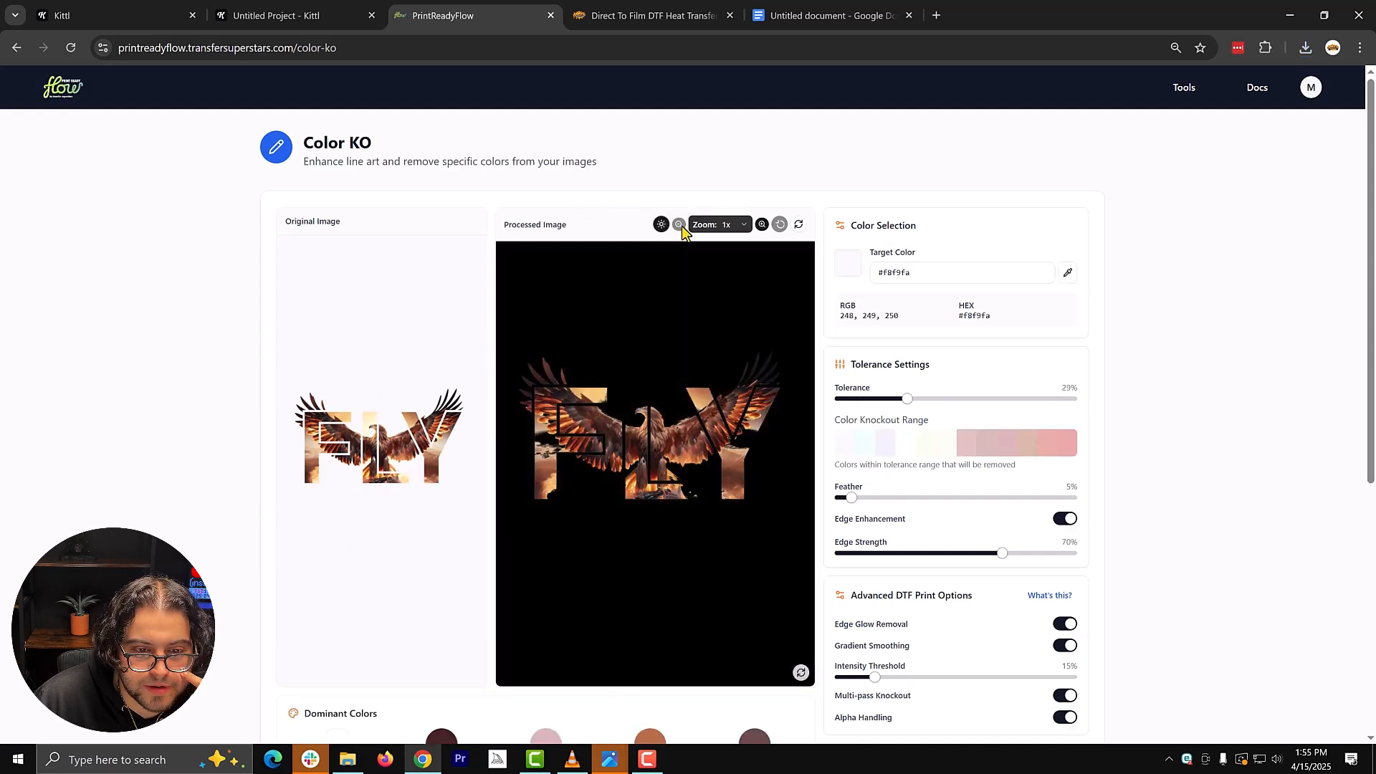
click(799, 227)
Download the processed FLY image and save it as Untitled Project (30)_enhanced.png
scroll(977, 522, down, 4)
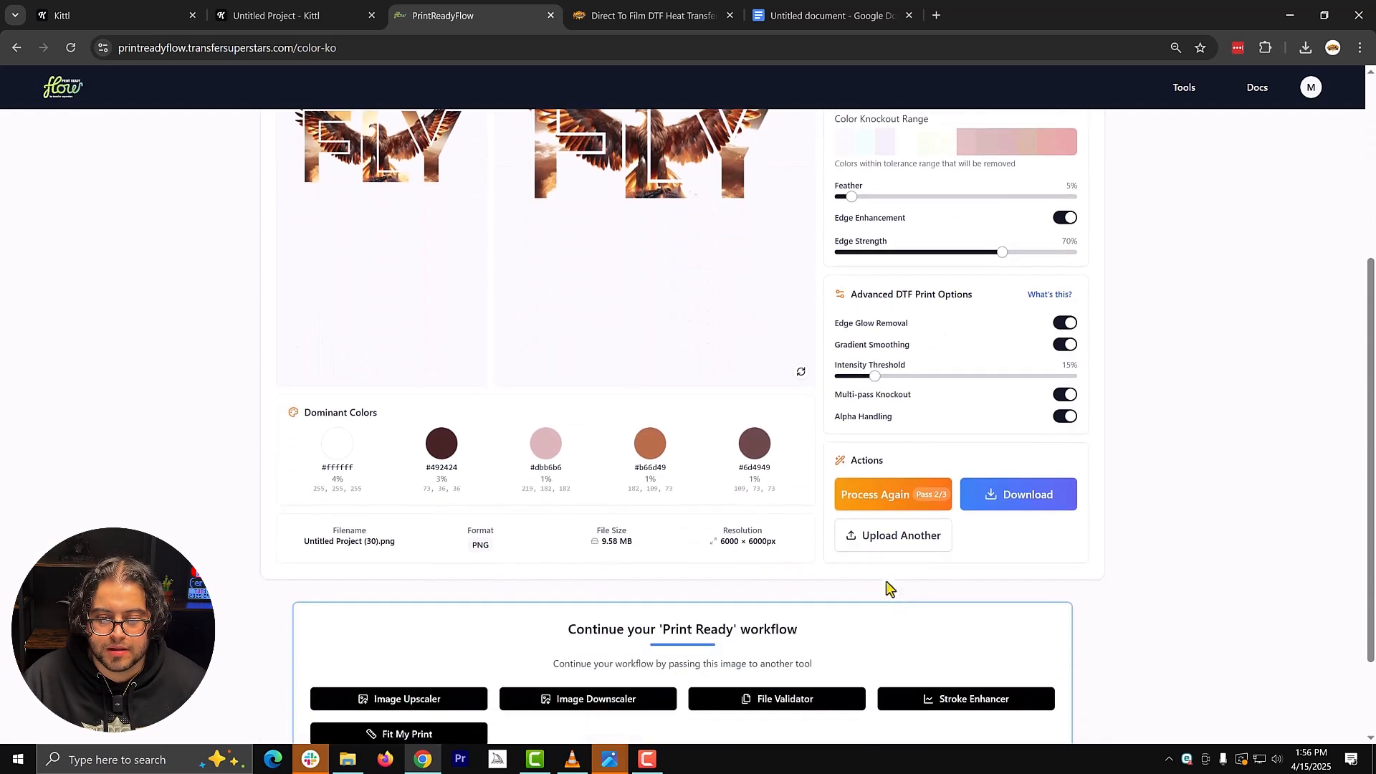
click(1012, 493)
key(Return)
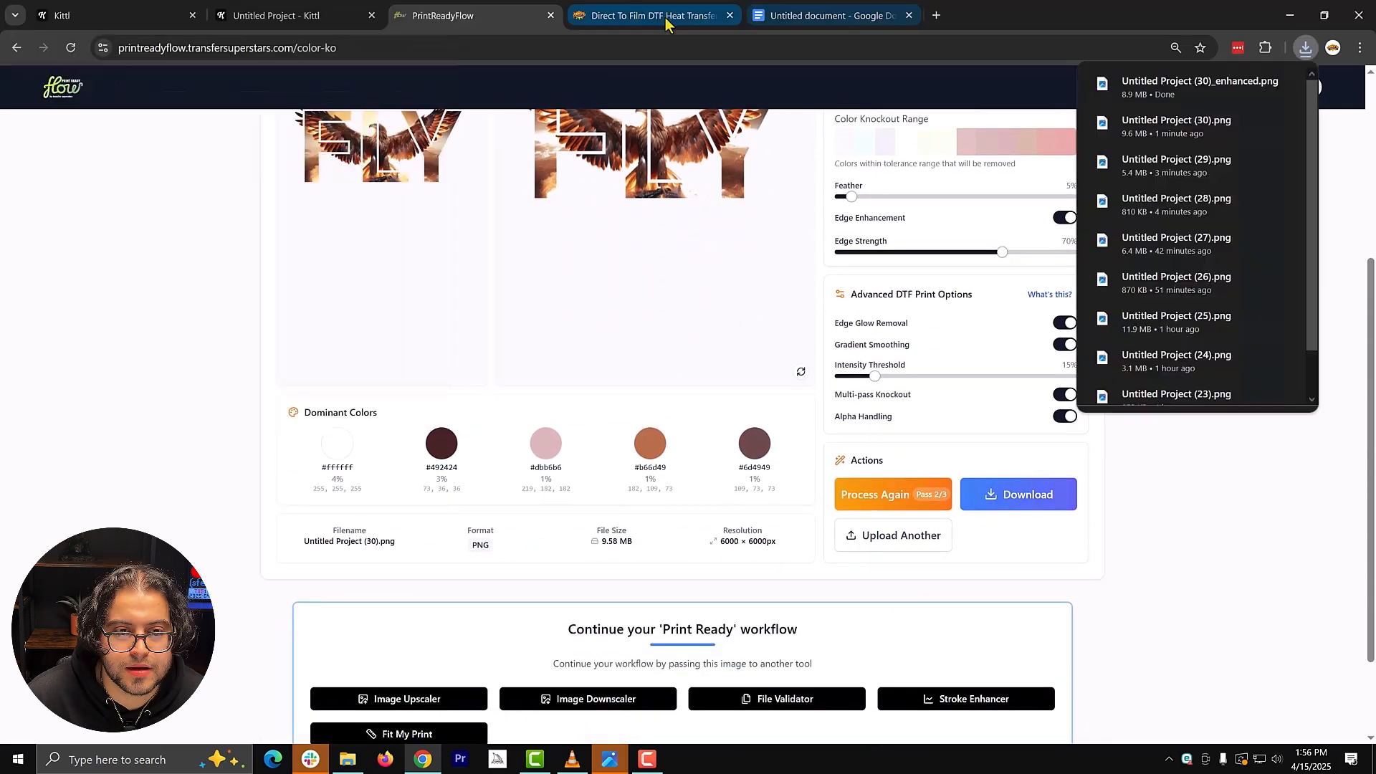
Switch to the Transfer Superstars site, open DTF Transfers by Size and upload the color-knocked-out FLY eagle design
click(645, 15)
click(255, 153)
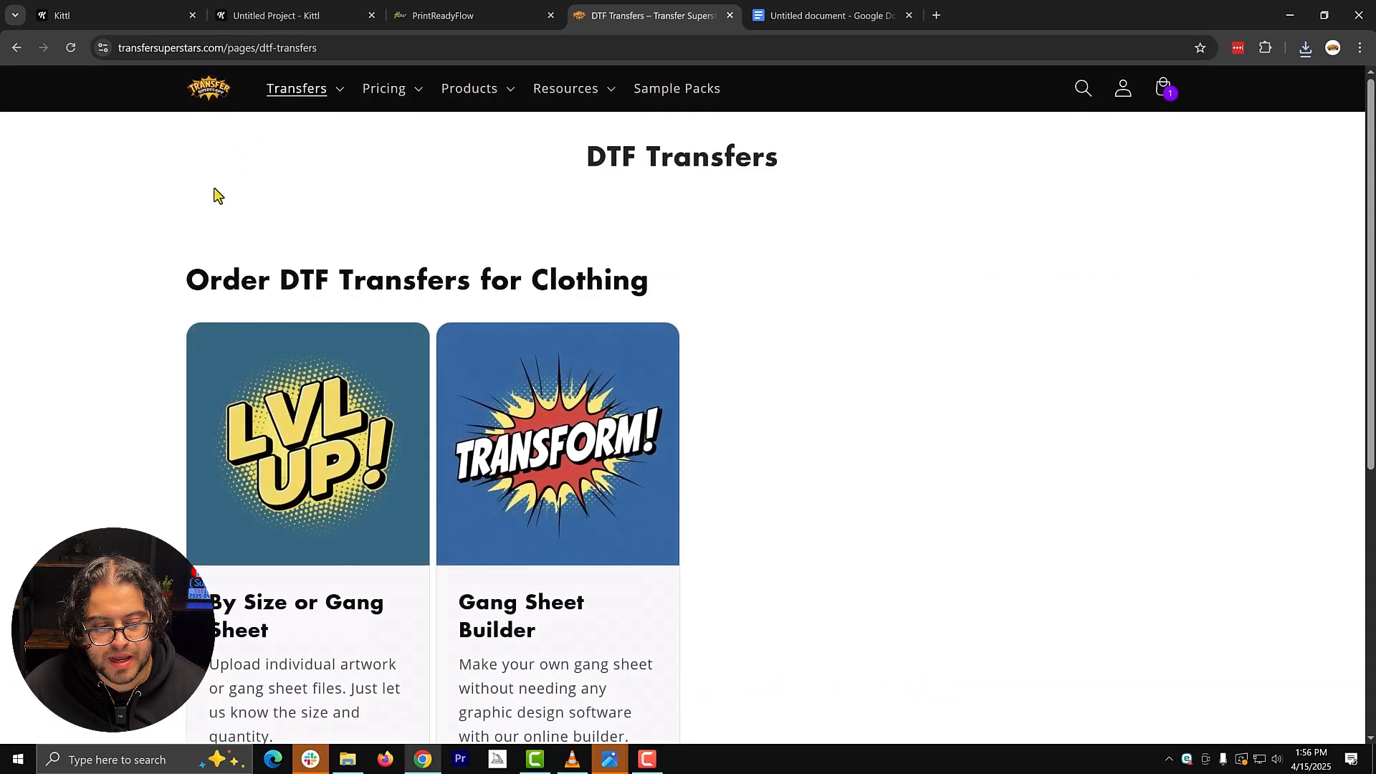
click(294, 97)
click(260, 221)
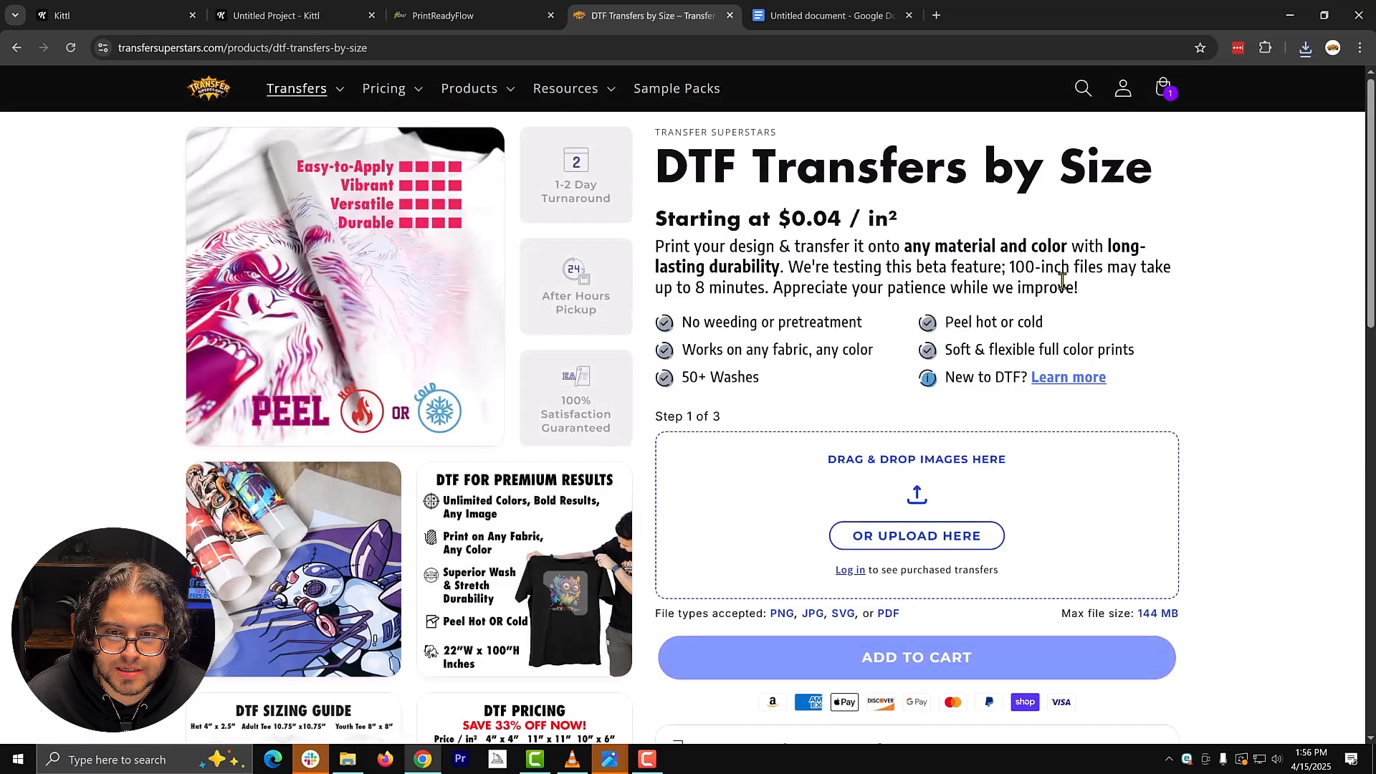
click(916, 545)
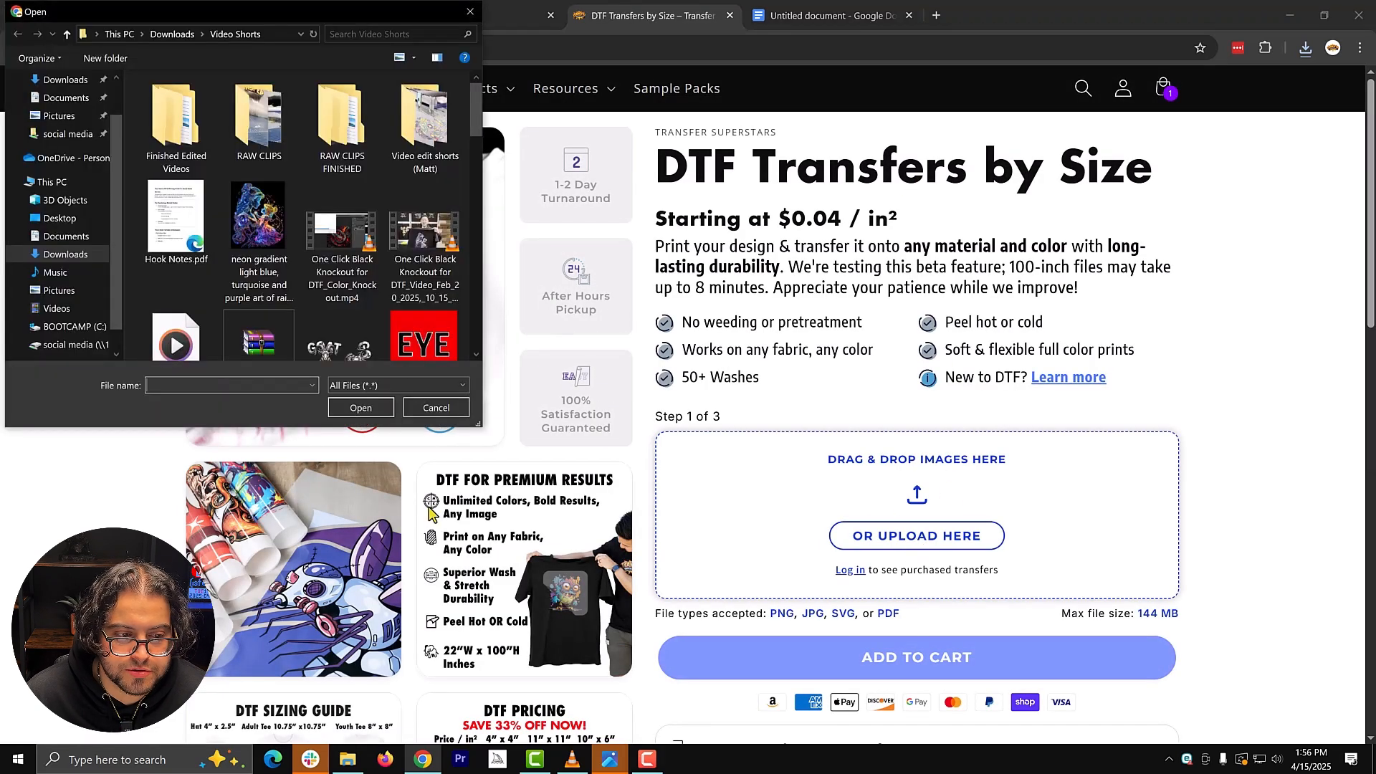
scroll(264, 271, down, 5)
double_click(265, 272)
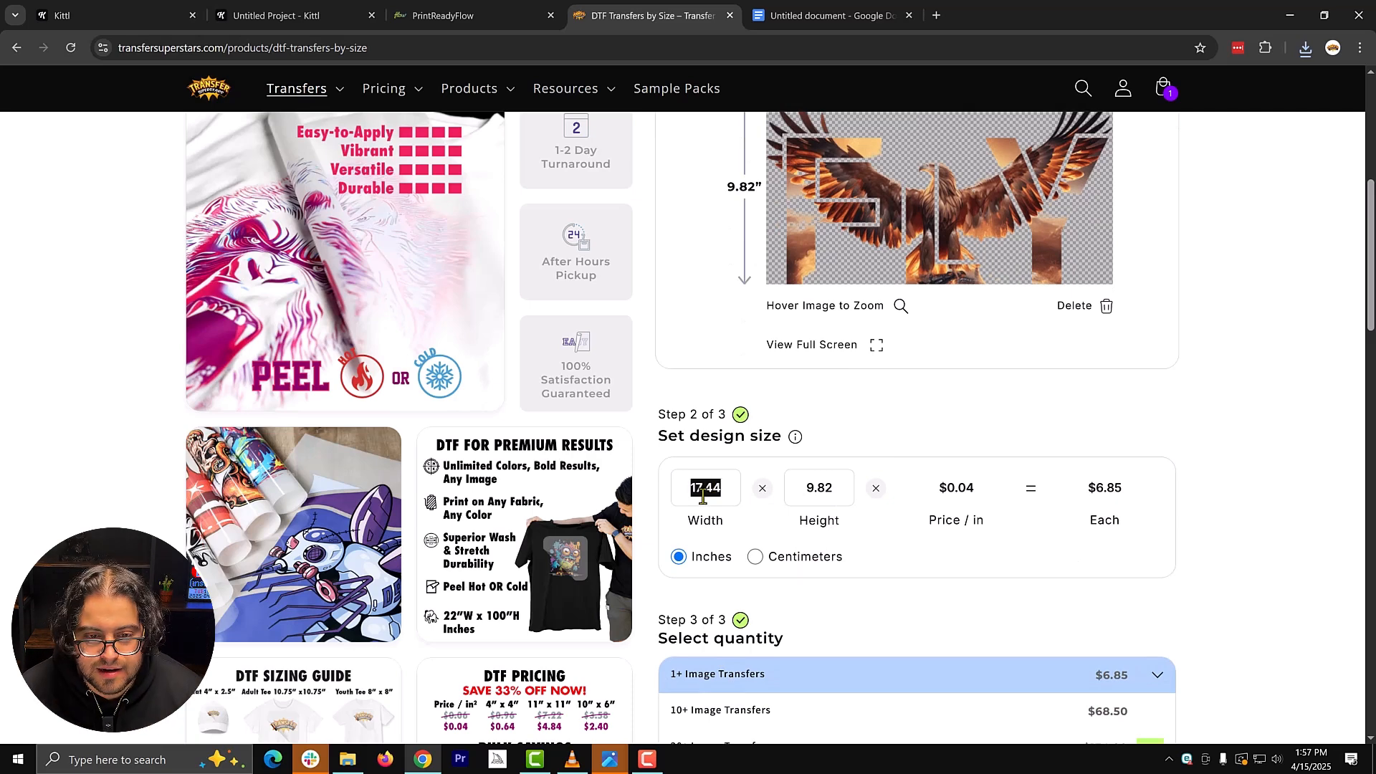
Set the design width to 11 inches and add the transfer to the cart at the 1+ quantity
text(11)
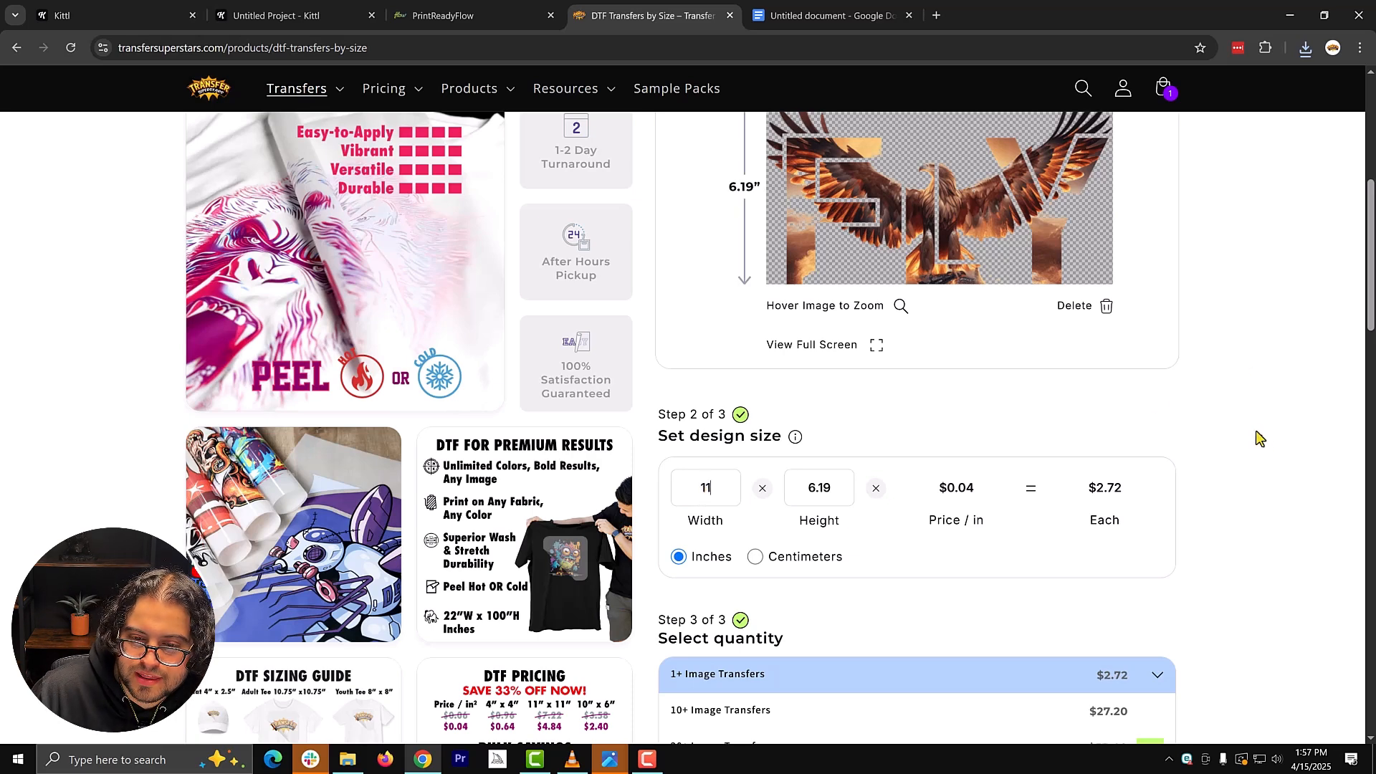
scroll(1079, 553, down, 5)
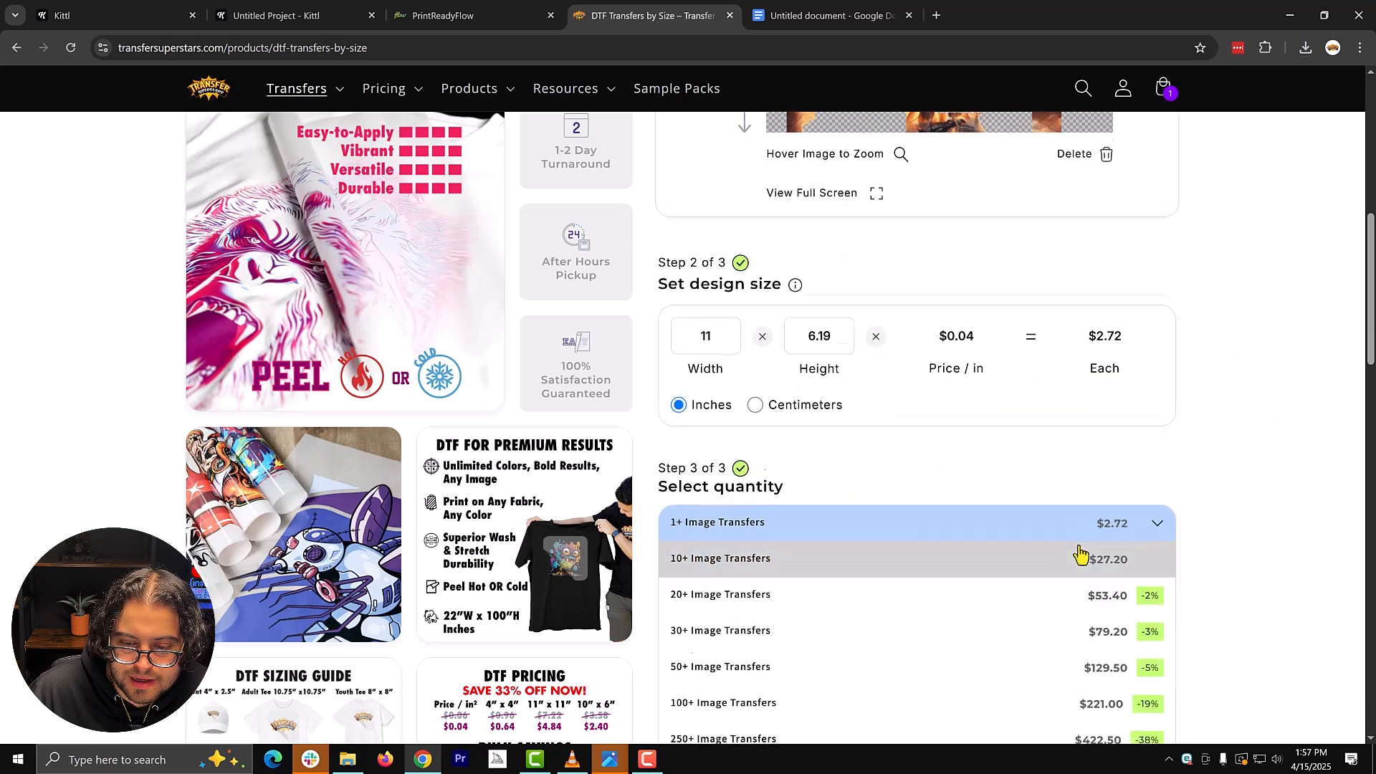
scroll(1159, 222, up, 2)
scroll(1160, 222, up, 1)
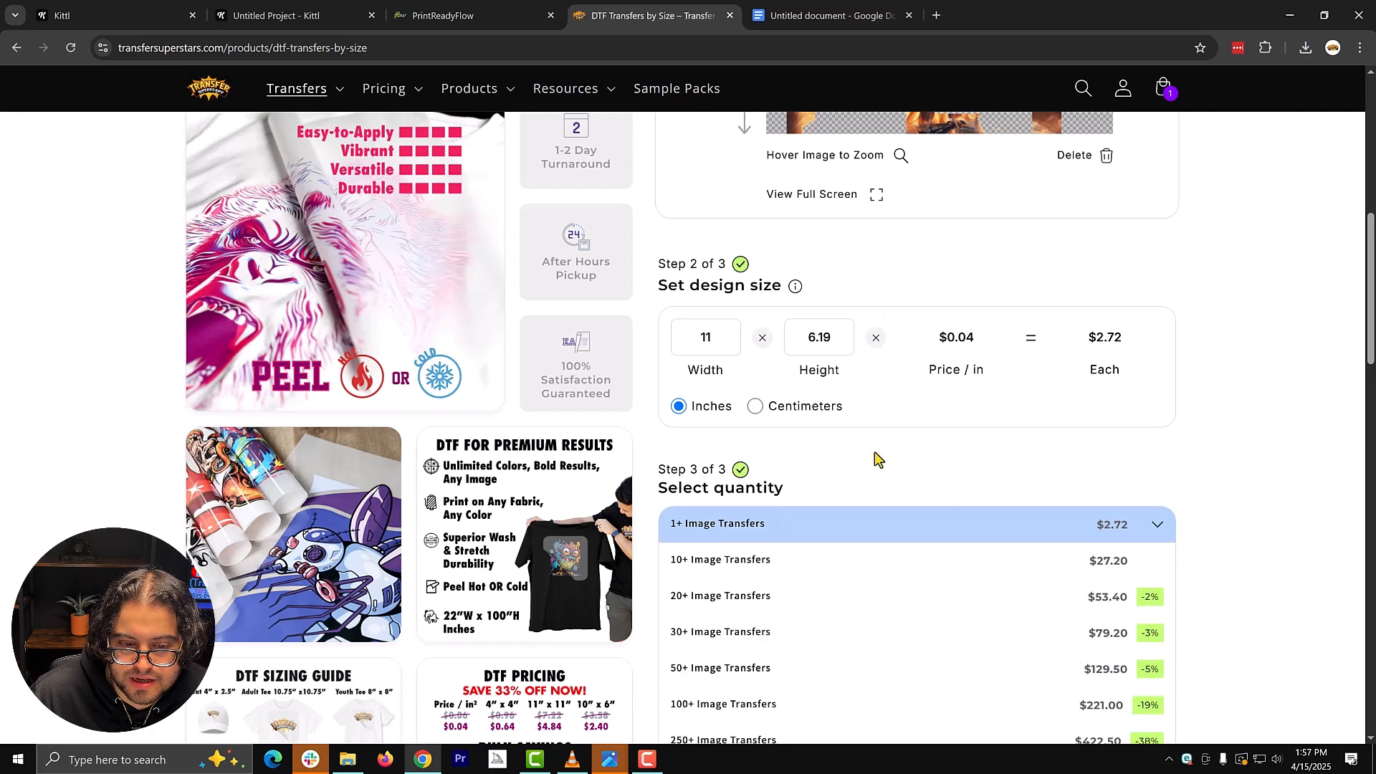
scroll(876, 459, down, 8)
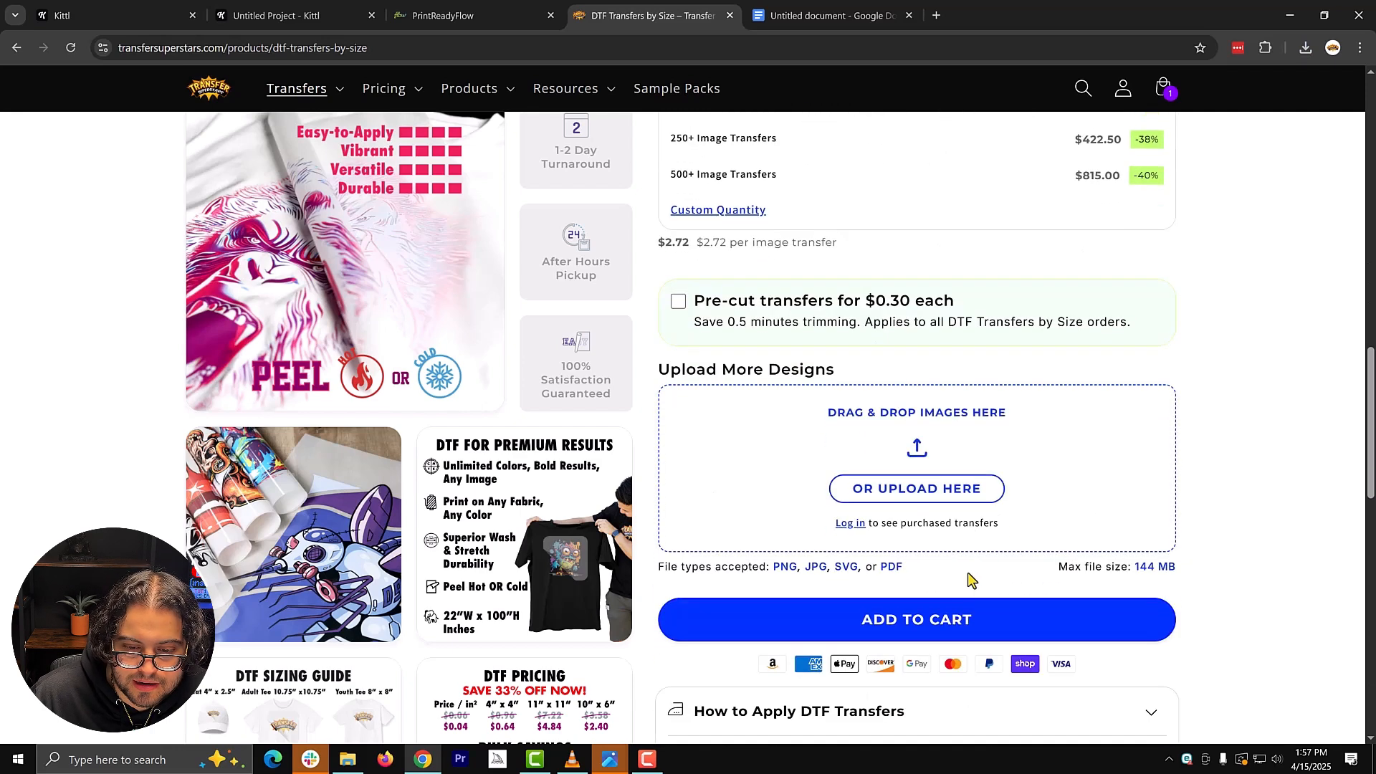
scroll(975, 581, down, 2)
click(970, 475)
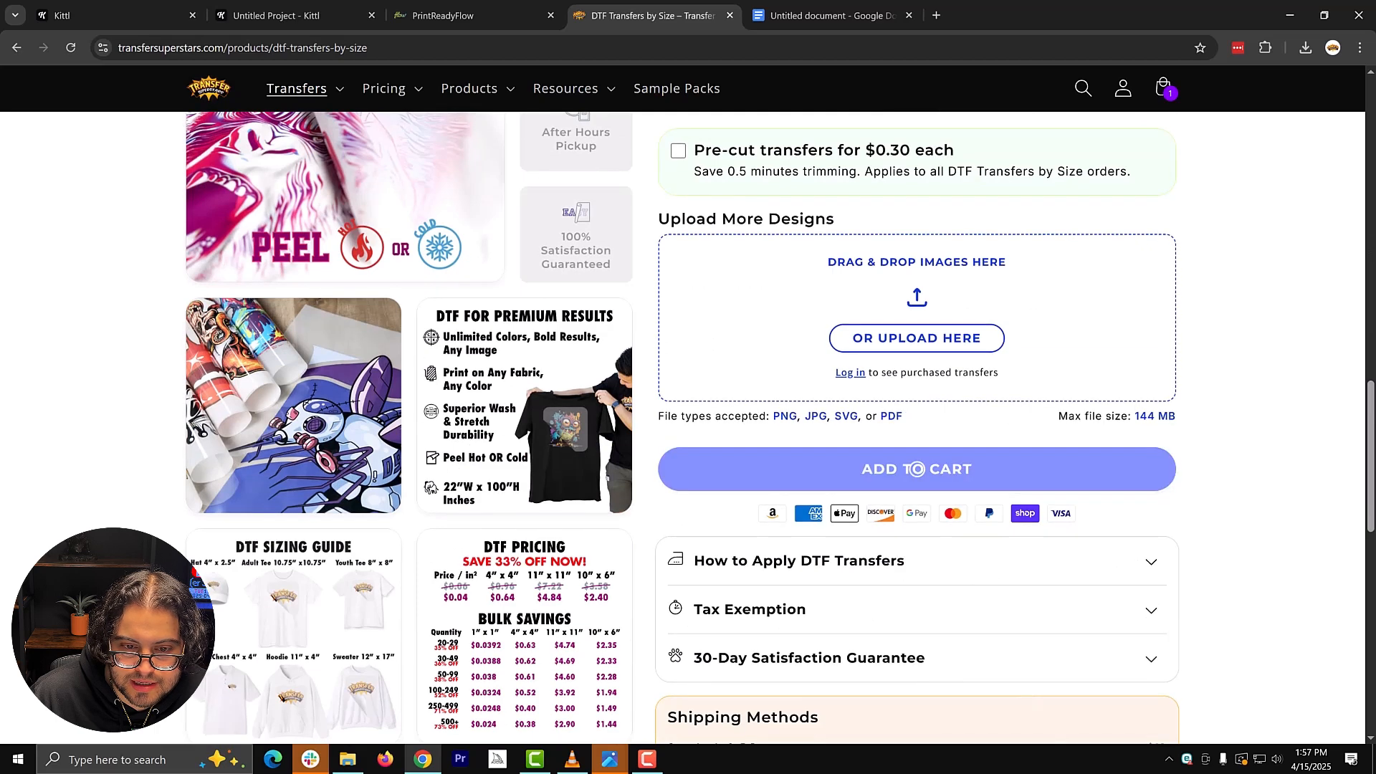